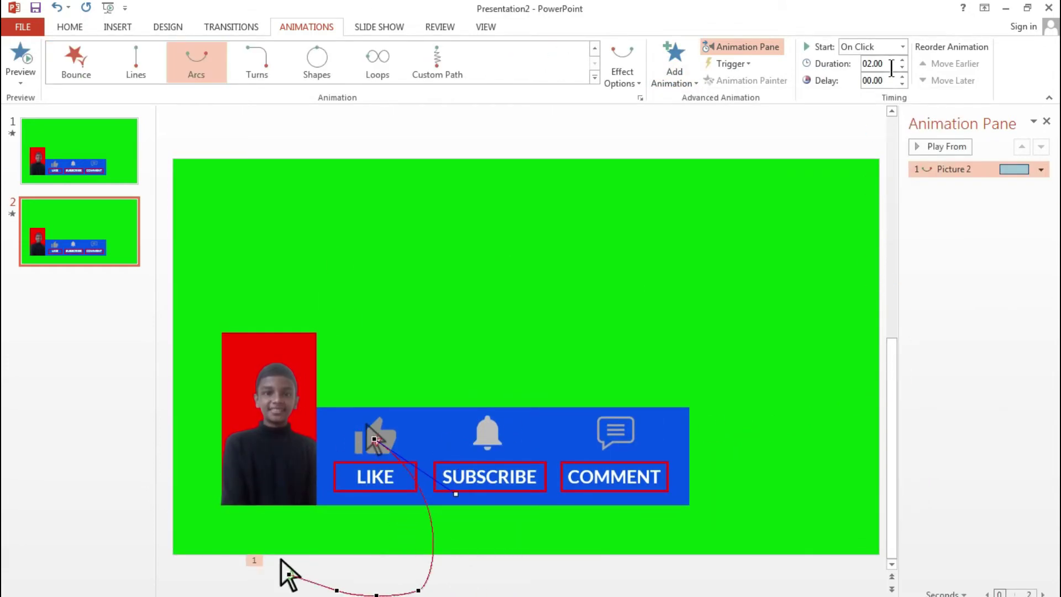
- Shorten the cursor's Arcs animation to 01.00 seconds and set it to start With Previous
left_click(901, 73)
left_click(902, 73)
left_click(902, 73)
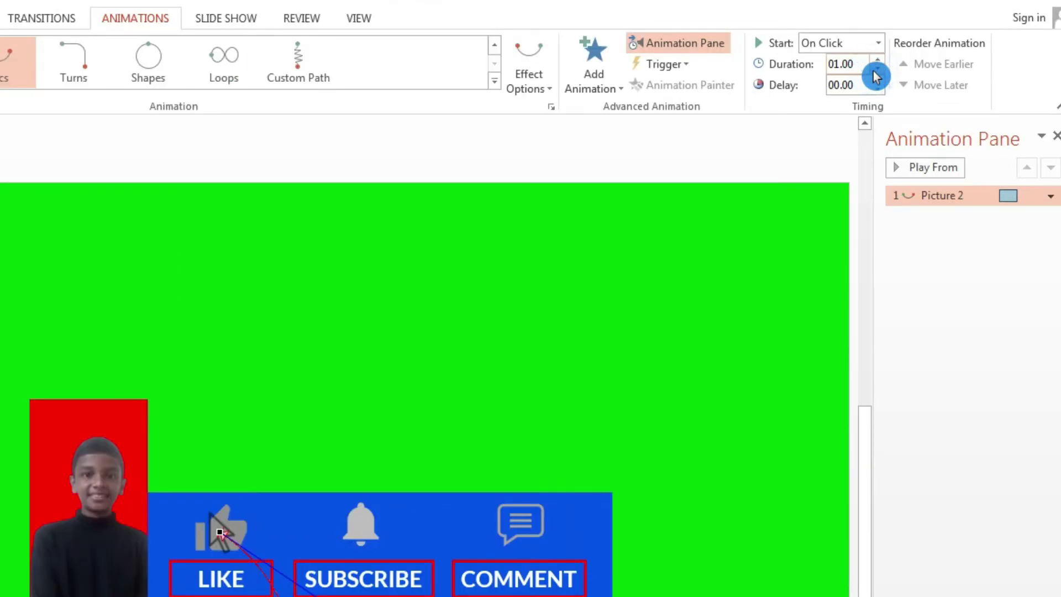
left_click(1050, 196)
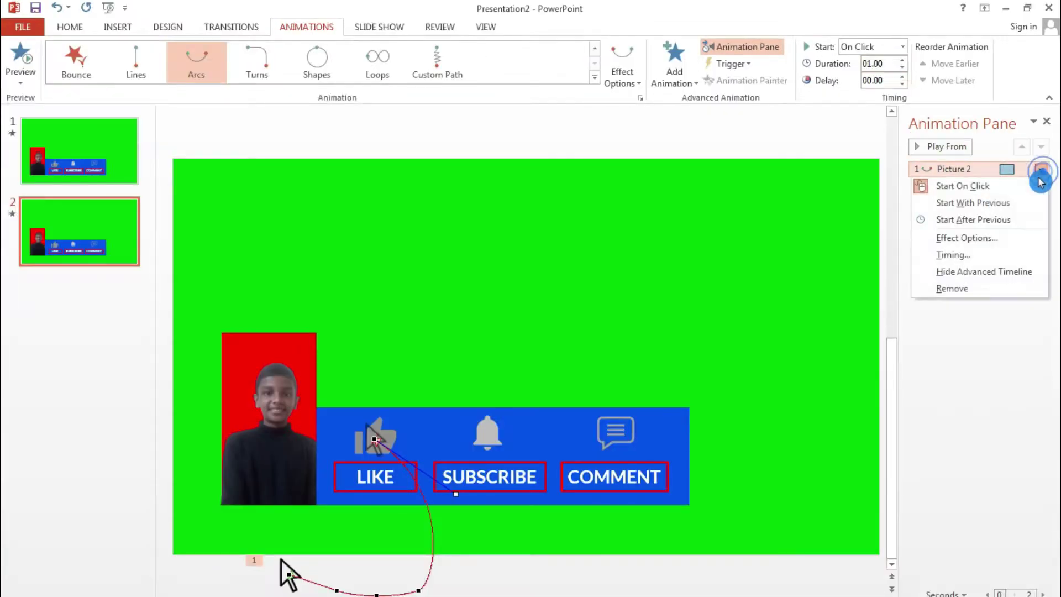
left_click(999, 206)
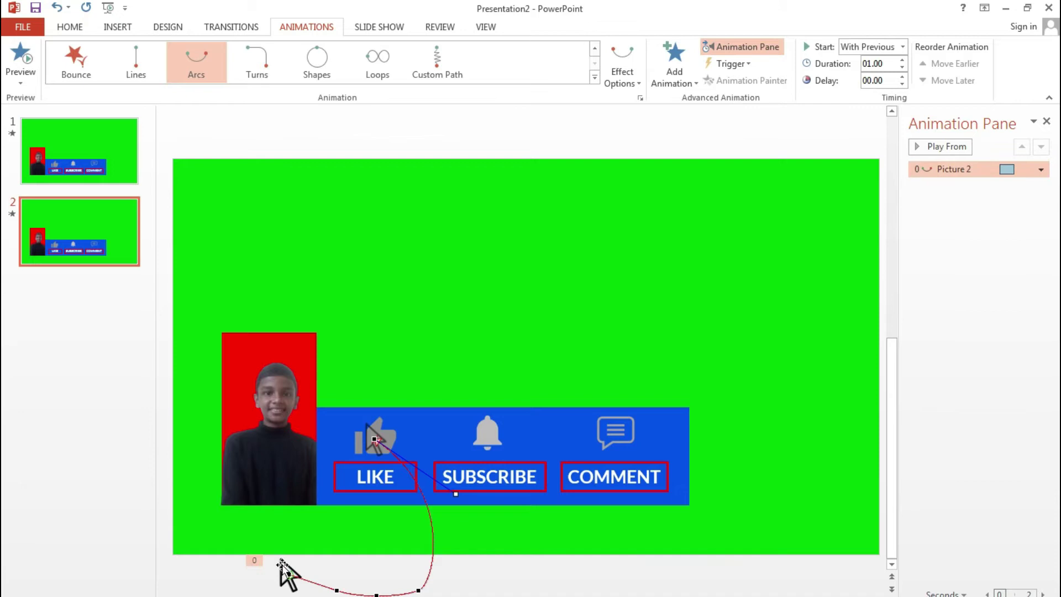
- Bring the cursor picture to front, preview and nudge its arc, then select the LIKE thumbs-up
left_click(282, 563)
right_click(281, 564)
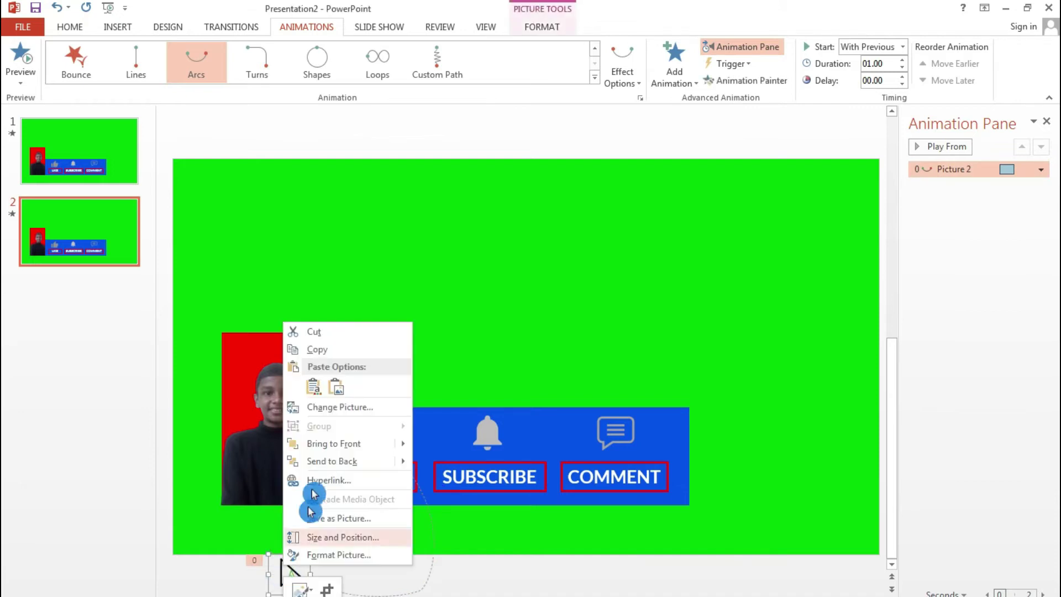
left_click(333, 442)
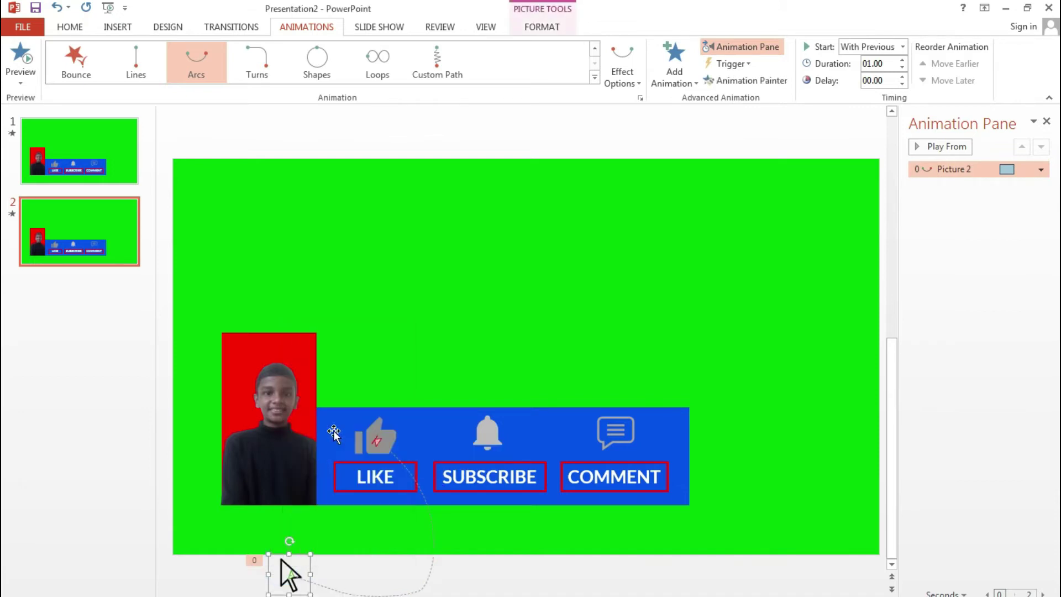
left_click(919, 150)
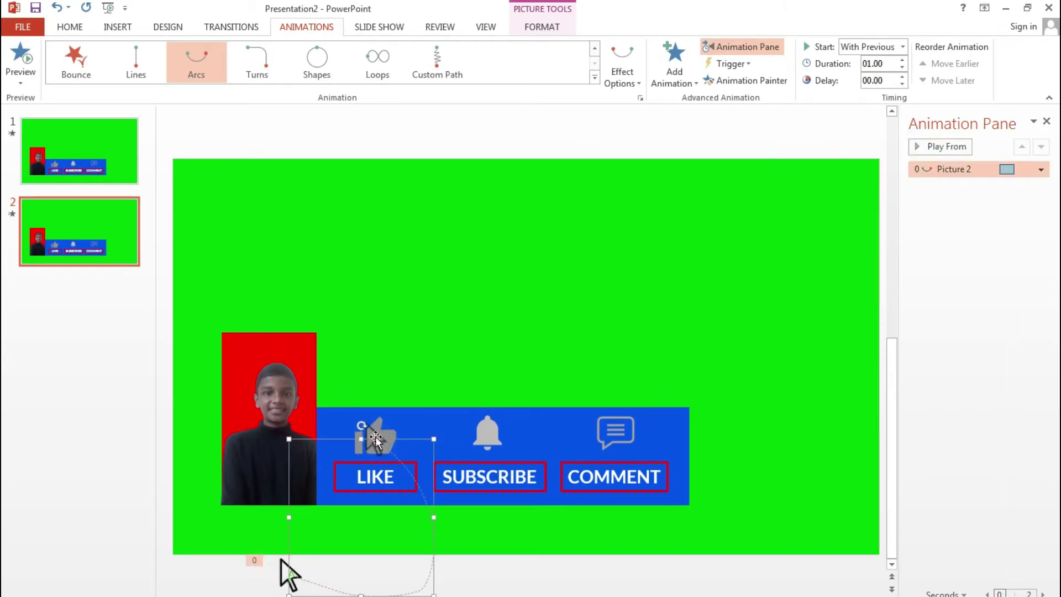
left_click_drag(376, 439, 381, 442)
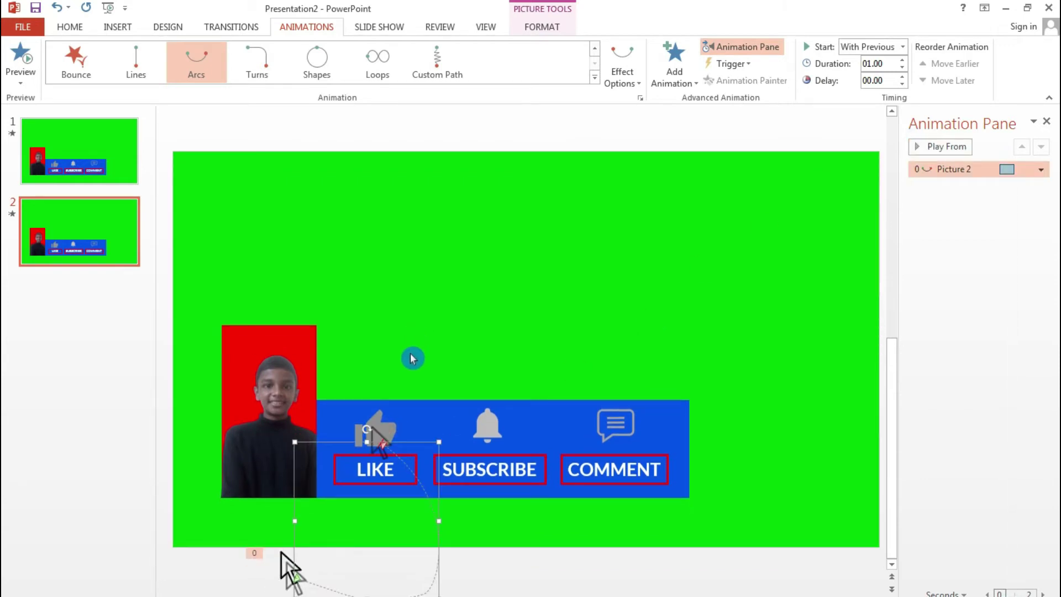
left_click(377, 418)
left_click(680, 72)
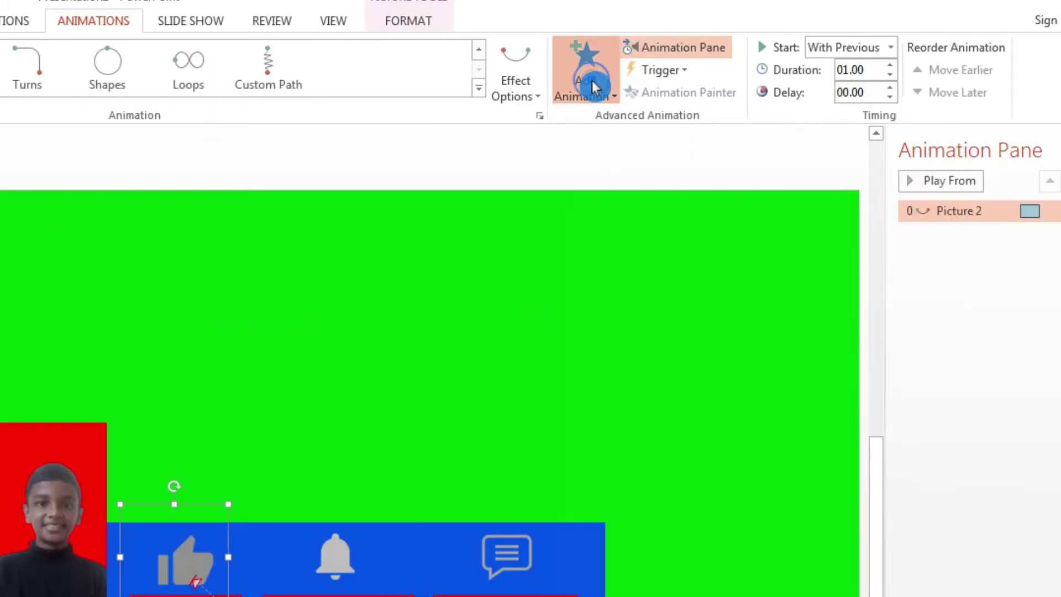
- Add a Grow/Shrink emphasis to the LIKE thumbs-up with a 0.1-second duration
left_click(909, 338)
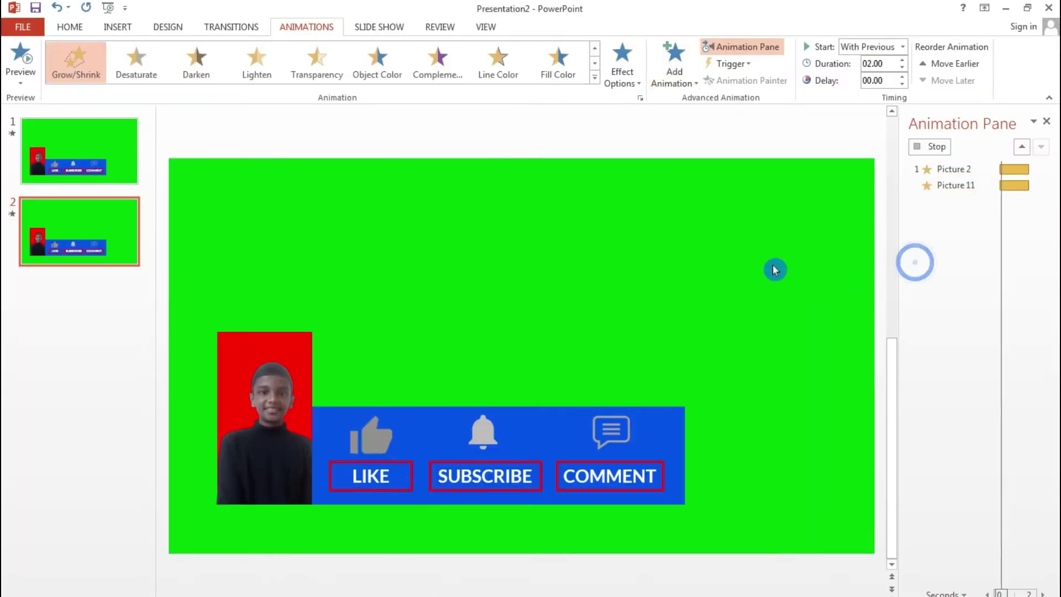
left_click(887, 65)
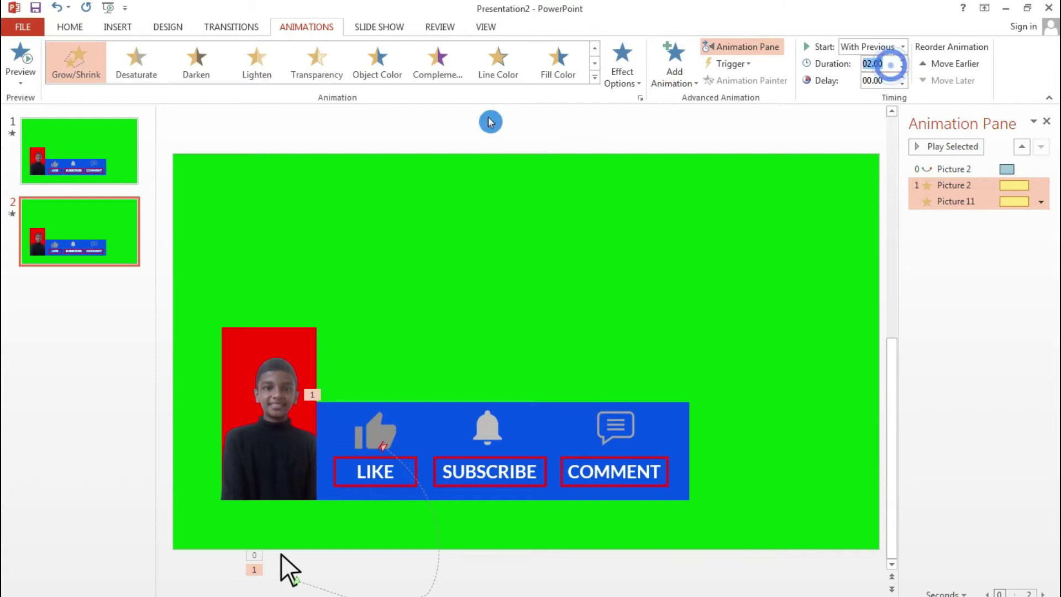
type("0.")
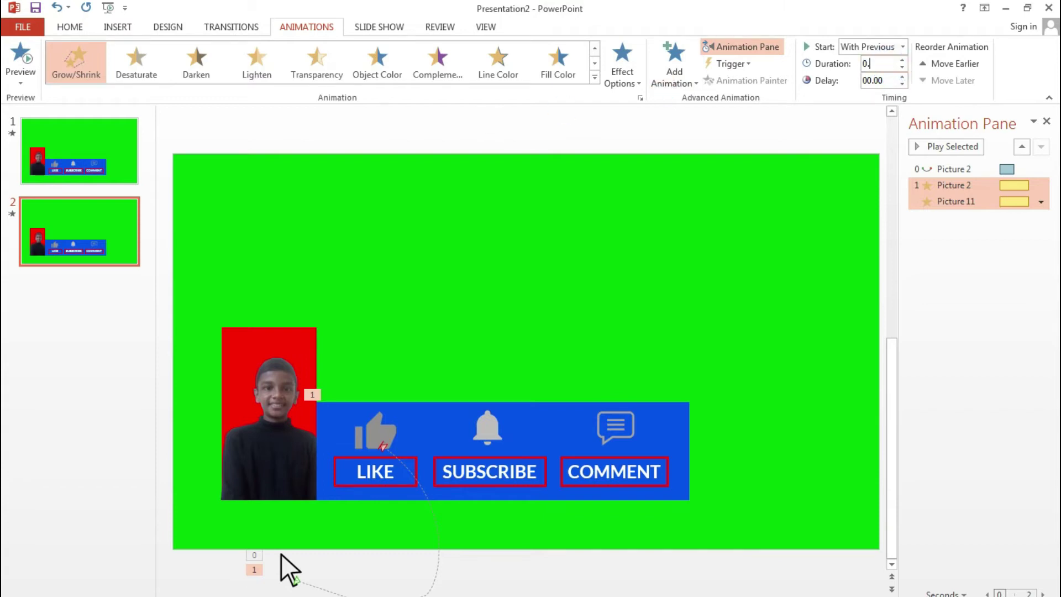
- Turn on Auto-reverse for the Grow/Shrink, start it After Previous, and preview the slide
left_click(1041, 189)
left_click(1042, 186)
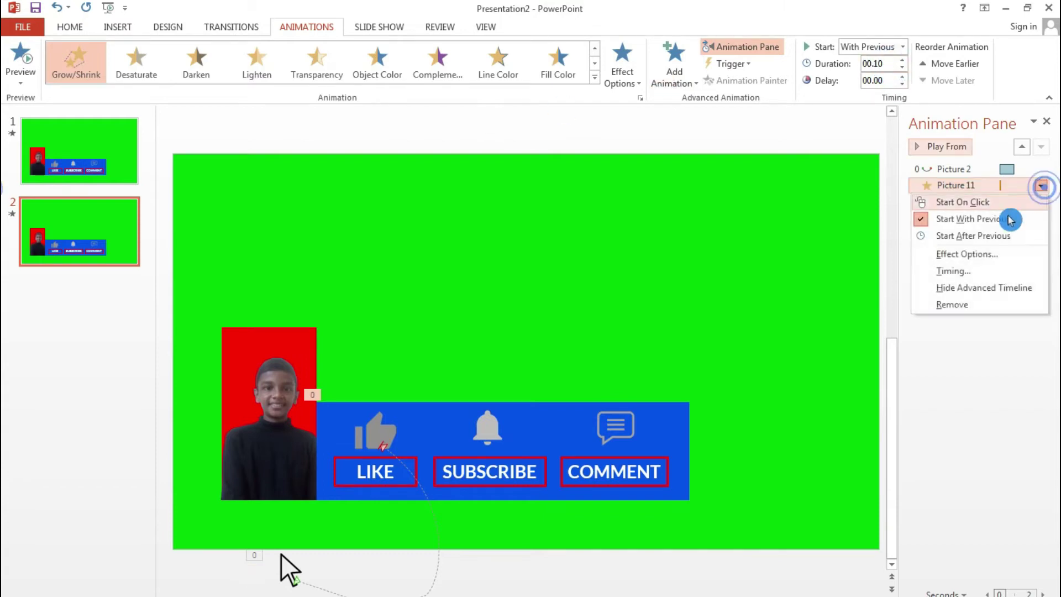
left_click(987, 256)
left_click(439, 324)
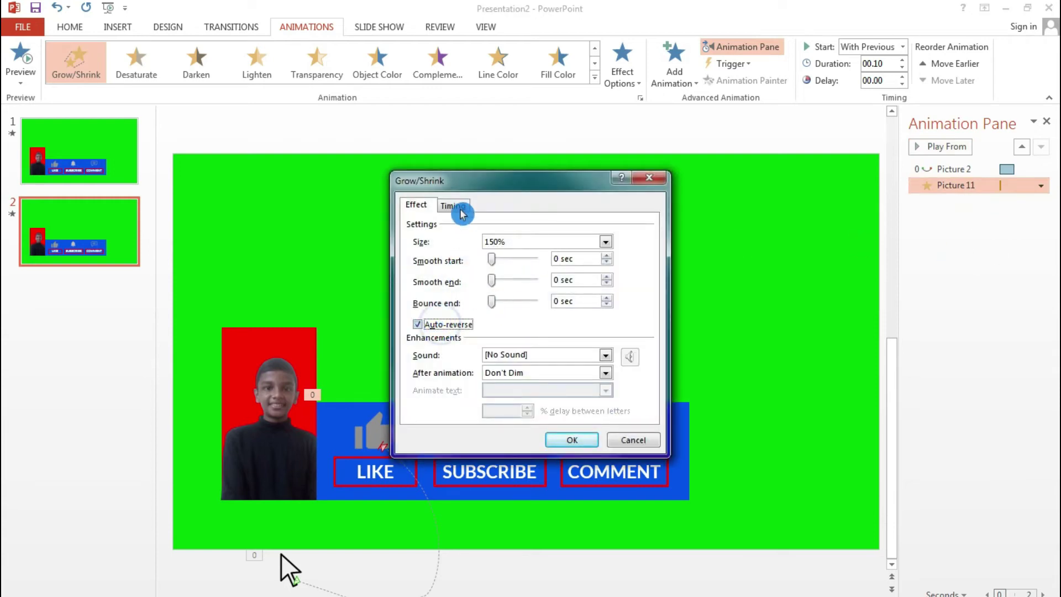
left_click(454, 207)
left_click(524, 230)
left_click(497, 268)
left_click(572, 440)
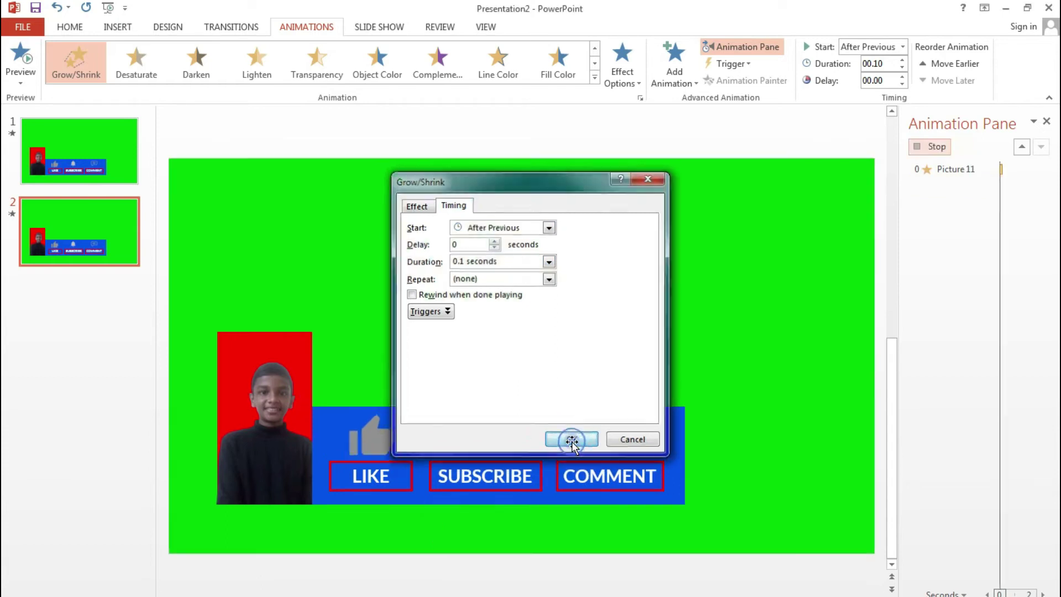
left_click(947, 153)
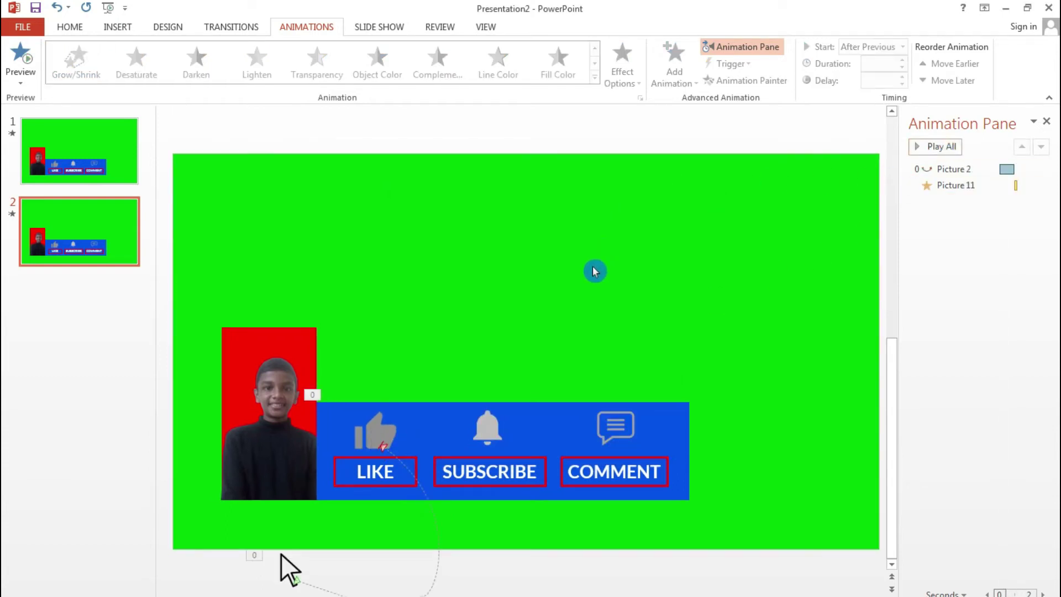
- Position the blue thumbs-up over the grey LIKE icon and nudge it right to align
left_click(374, 431)
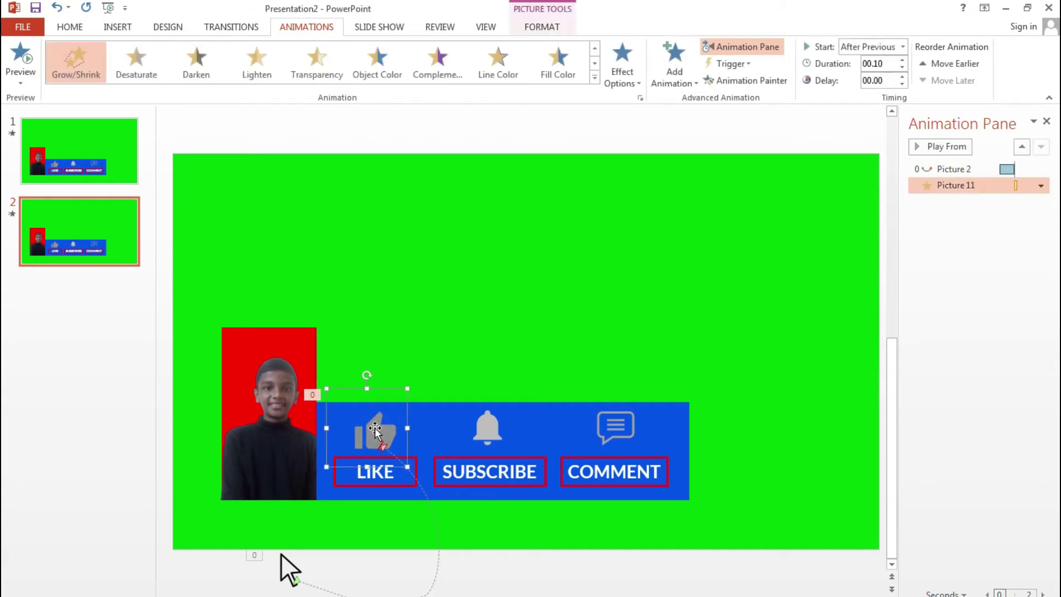
left_click(411, 314)
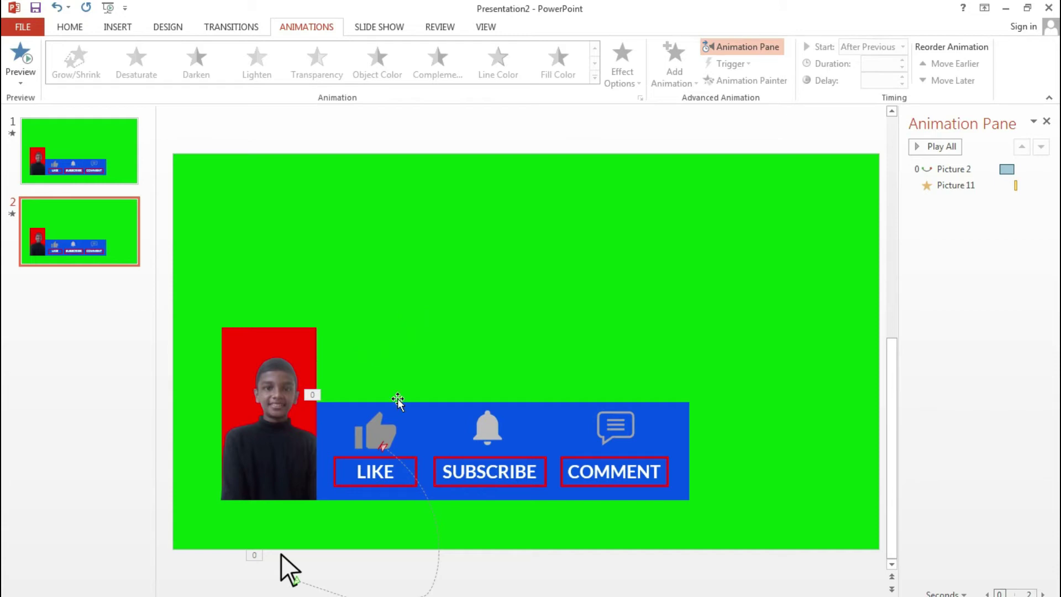
left_click_drag(409, 445, 387, 434)
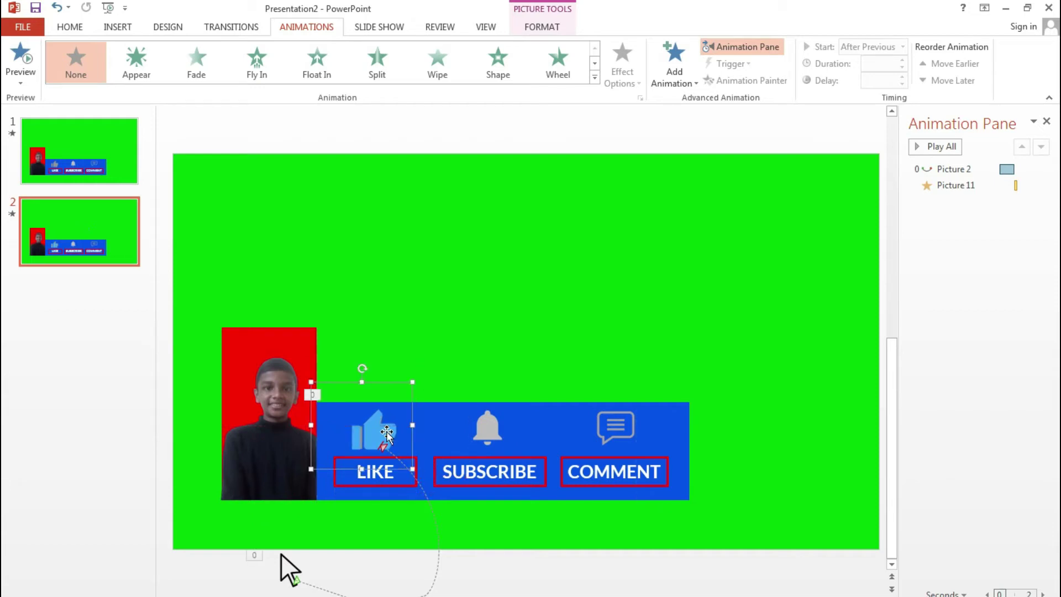
key("ctrl+Right")
key("ctrl+Right")
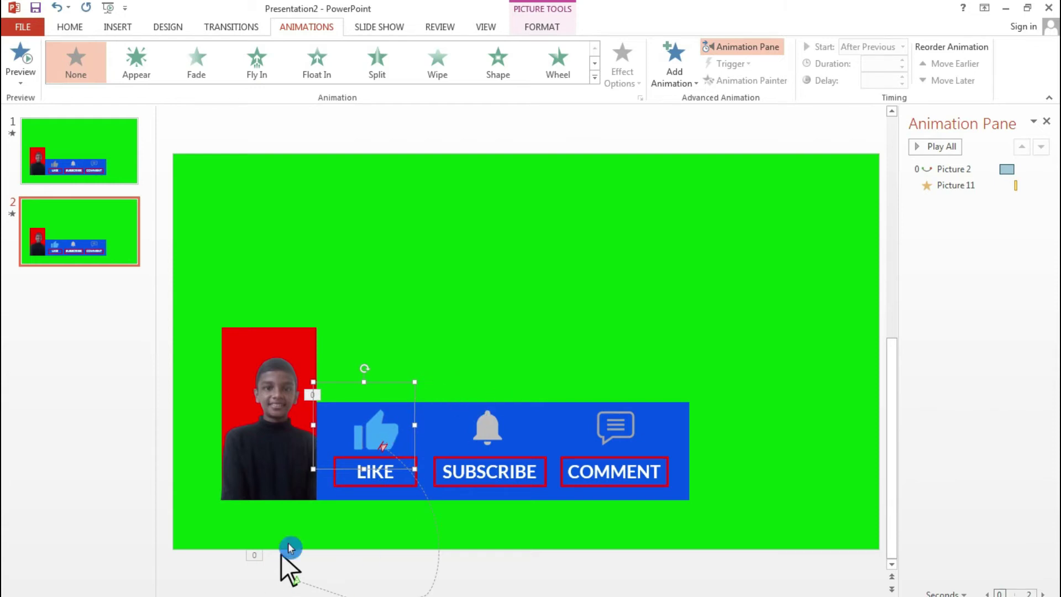
- Bring the cursor picture to the front
right_click(283, 564)
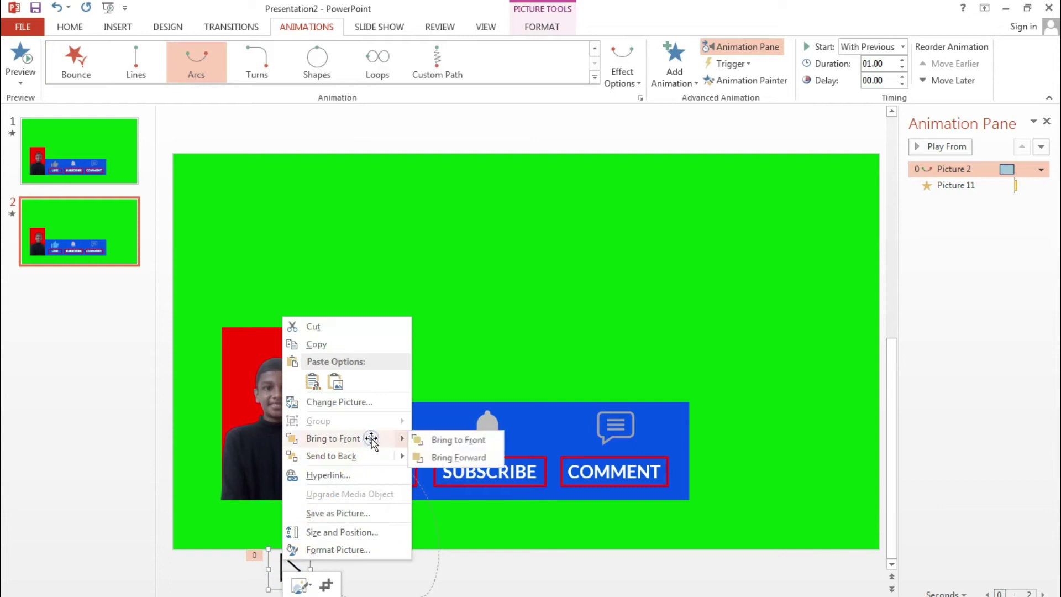
left_click(272, 532)
left_click(467, 400)
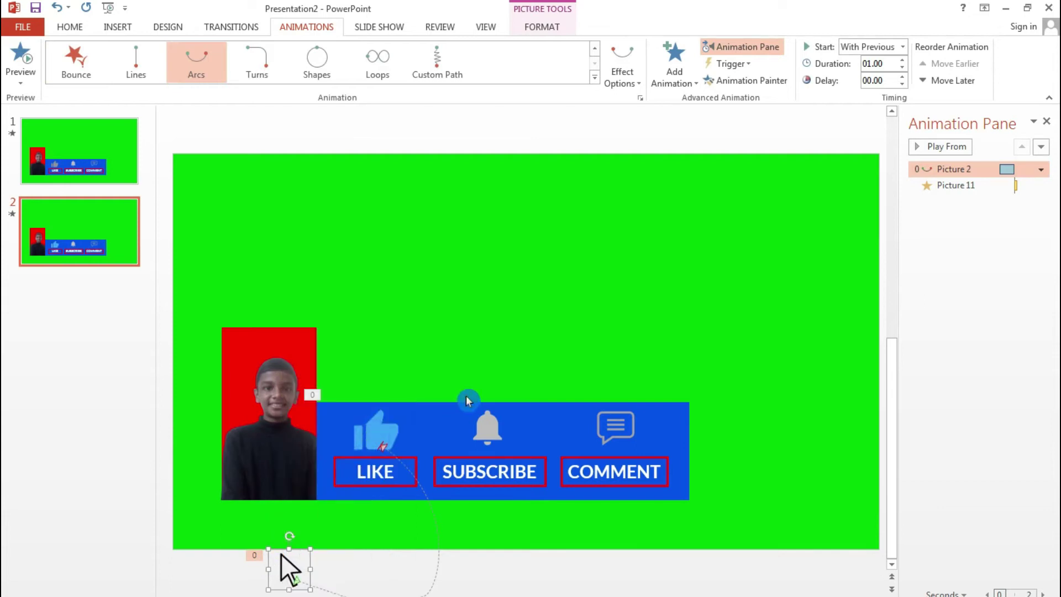
- Give the blue thumbs-up an Appear entrance that starts With Previous
left_click(384, 432)
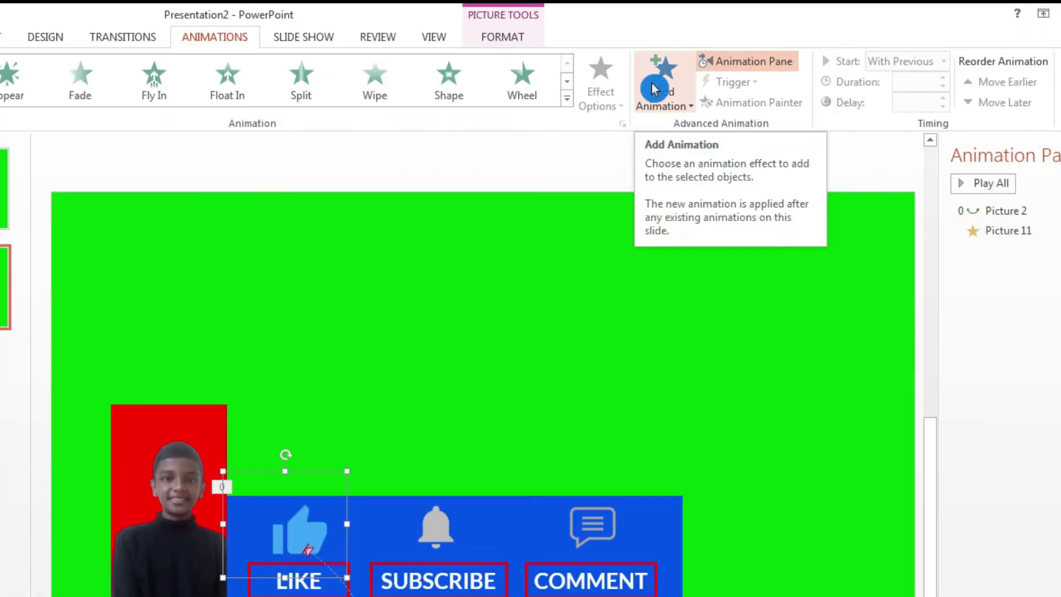
left_click(667, 69)
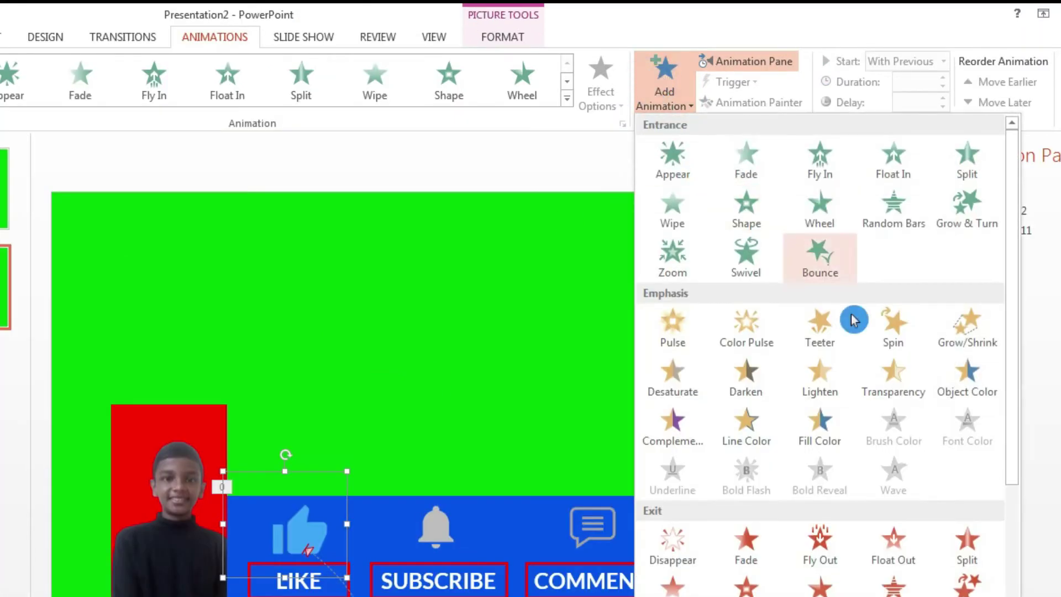
left_click(672, 156)
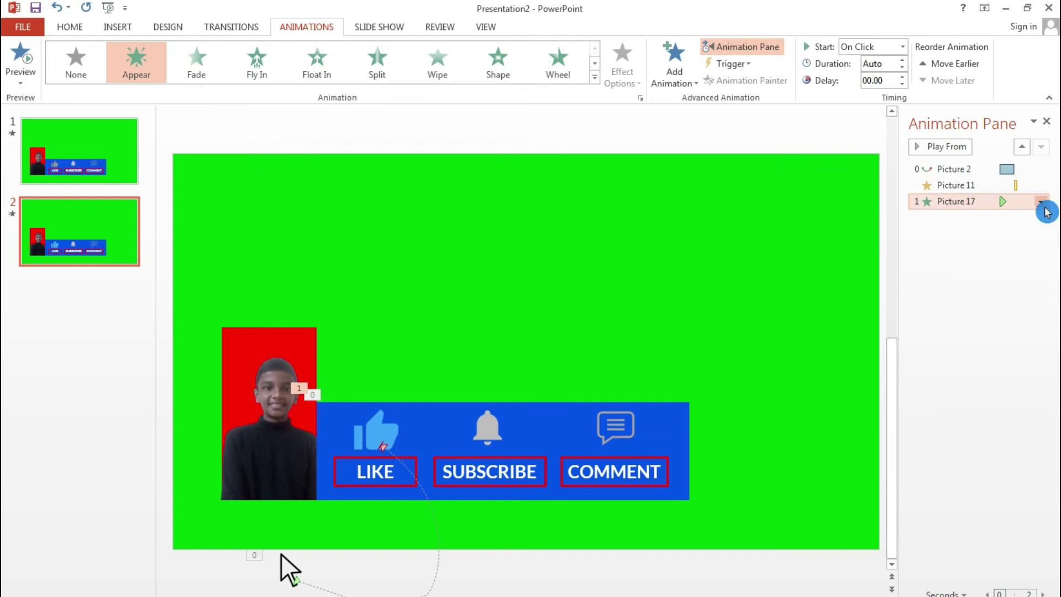
left_click(1042, 201)
left_click(1016, 235)
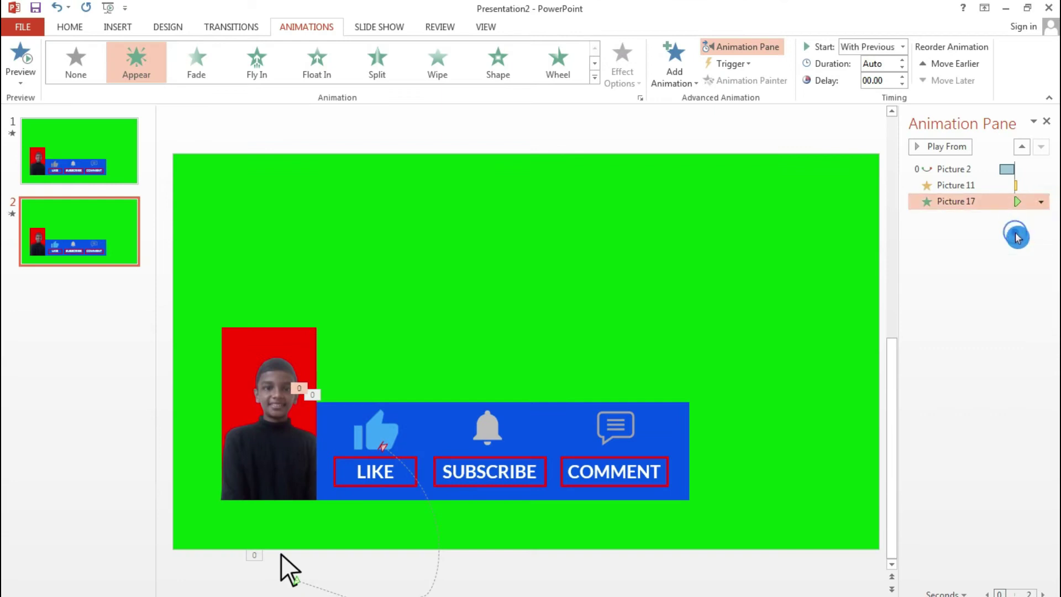
left_click(832, 201)
- Preview all of slide 2's animations
left_click(918, 153)
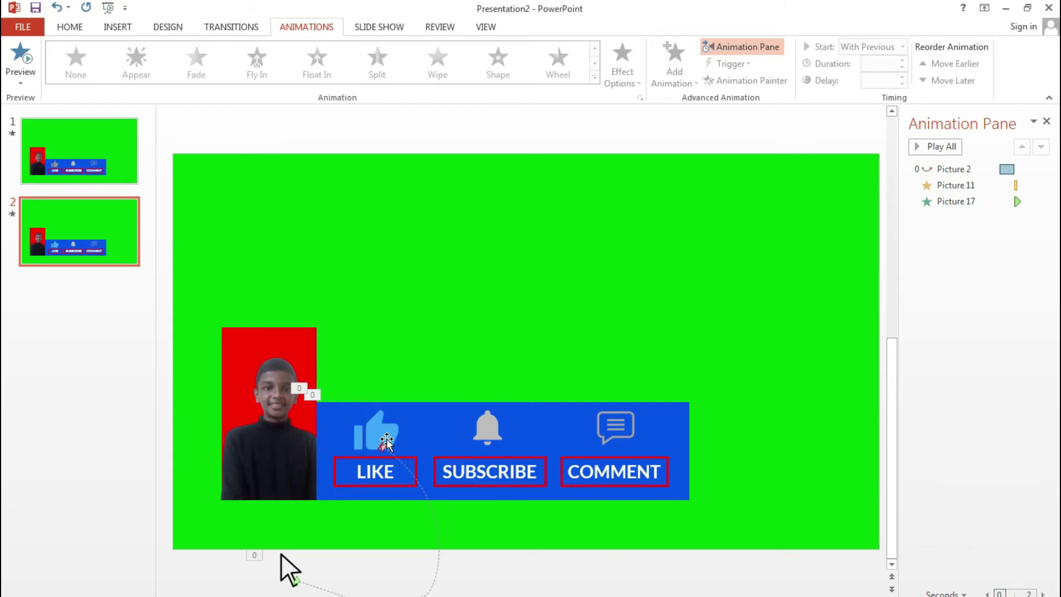
left_click(435, 391)
left_click(942, 151)
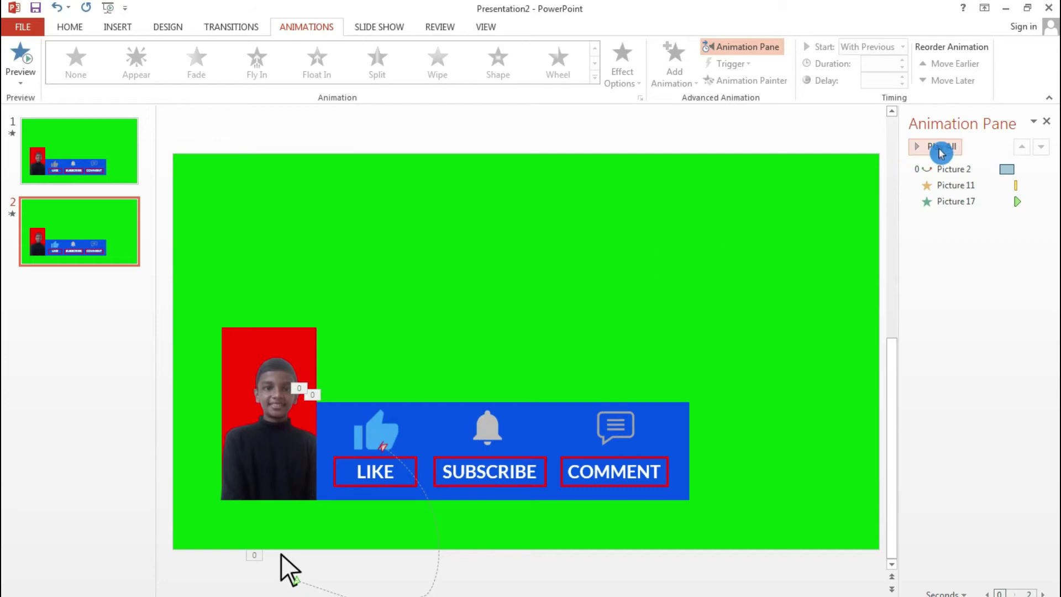
right_click(110, 226)
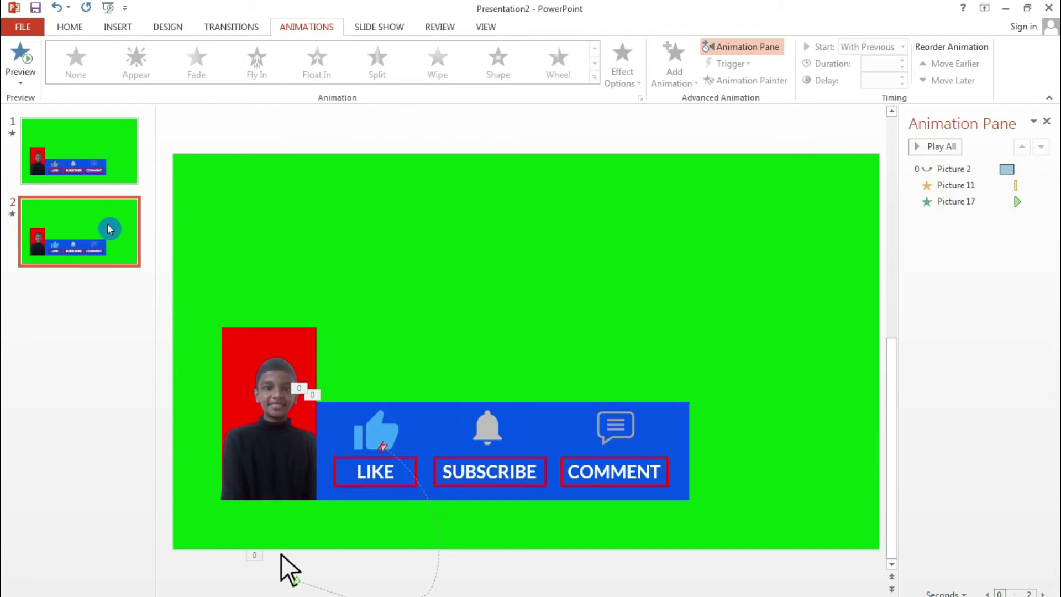
- Duplicate slide 2 as slide 3 and remove the existing Arcs animation
left_click(145, 327)
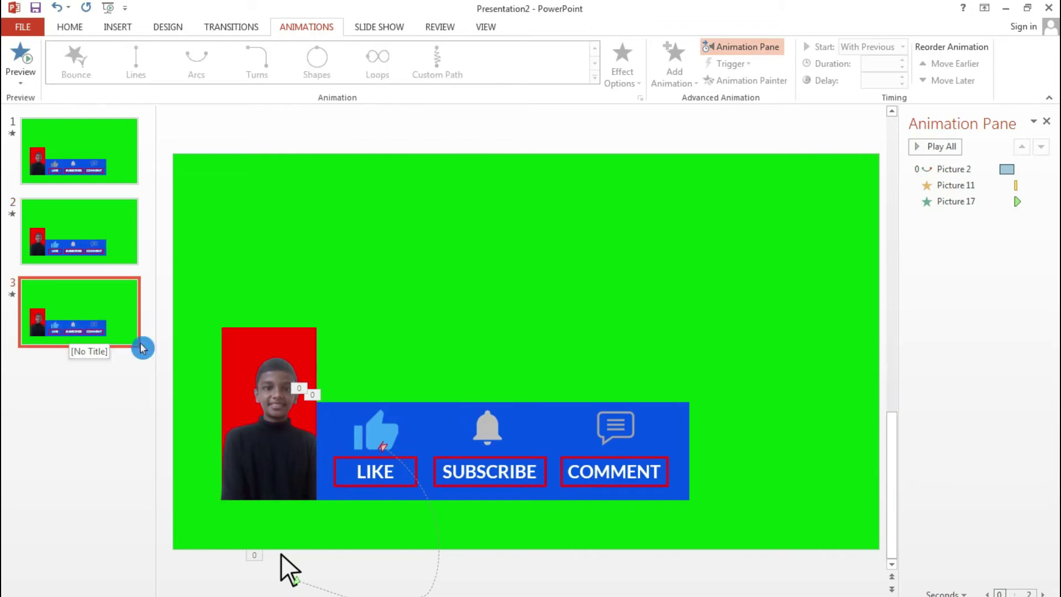
left_click(381, 444)
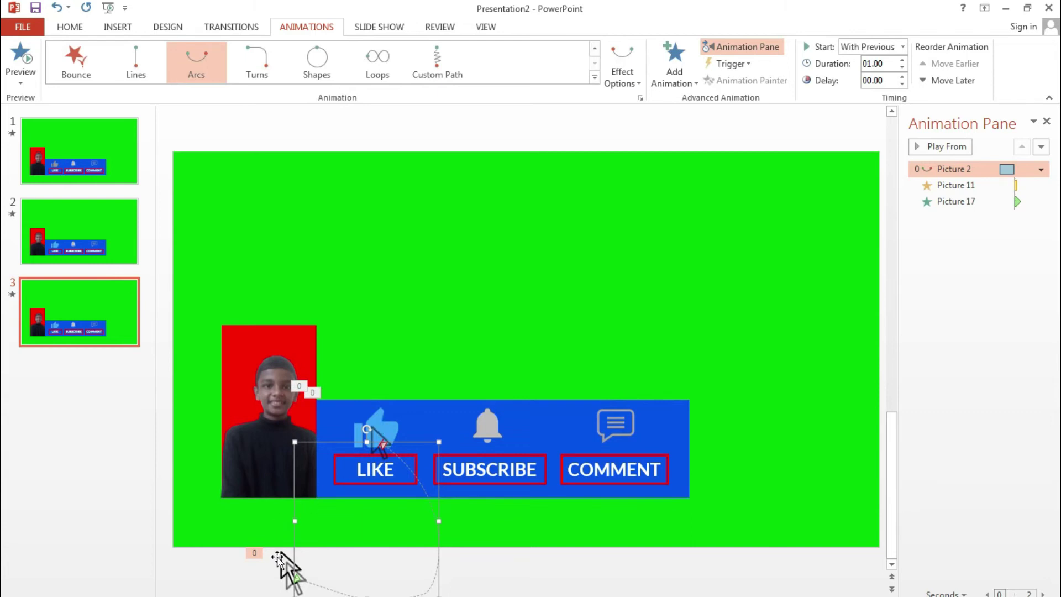
left_click(283, 558)
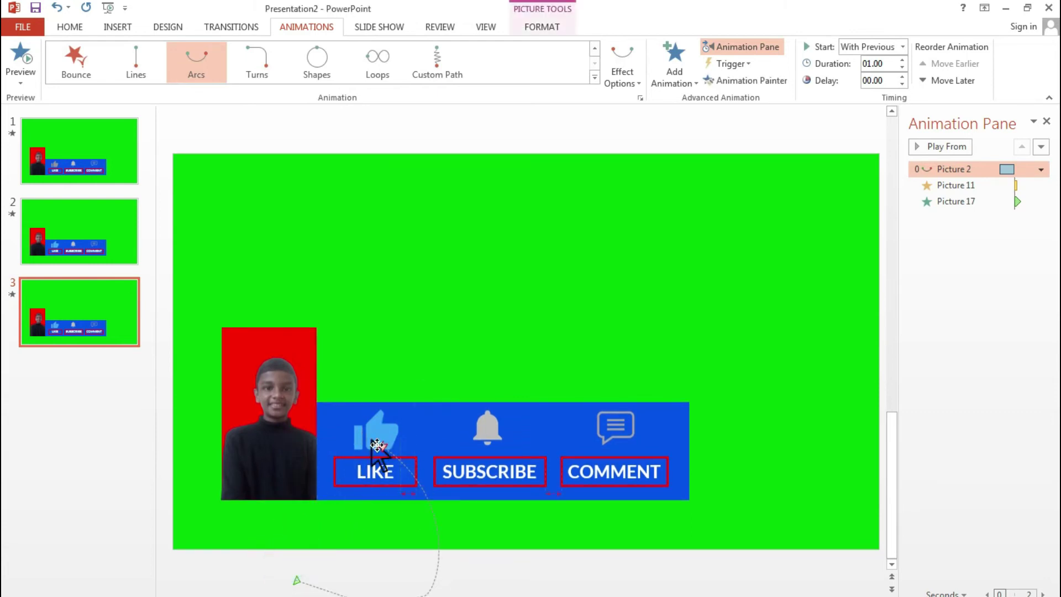
left_click(1042, 169)
left_click(964, 289)
- Add a 1-second Arcs path starting With Previous and move it to the top of the order
left_click(377, 448)
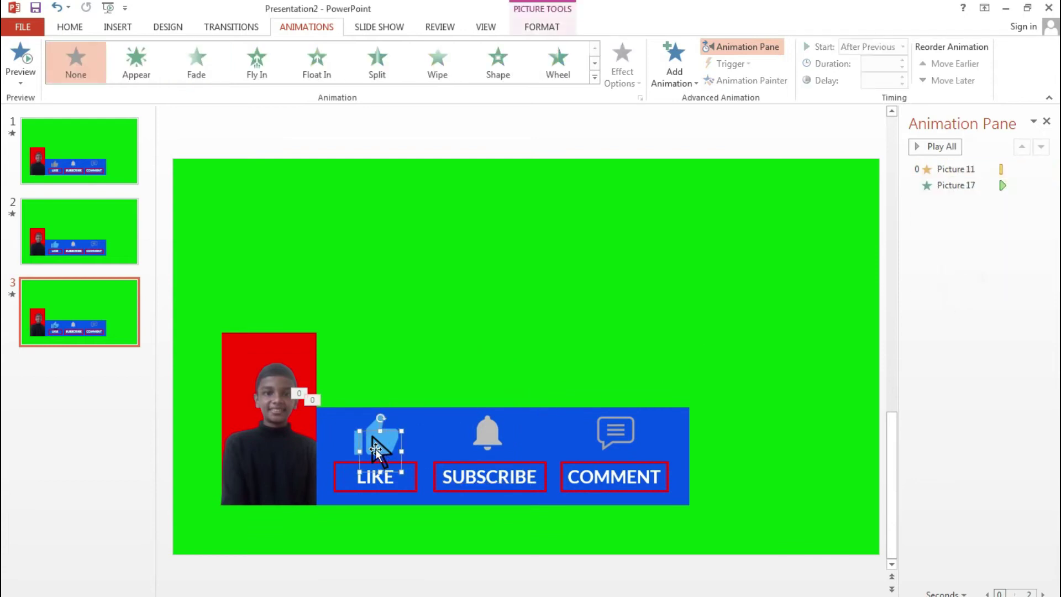
left_click(673, 66)
scroll(696, 221, "down", 3)
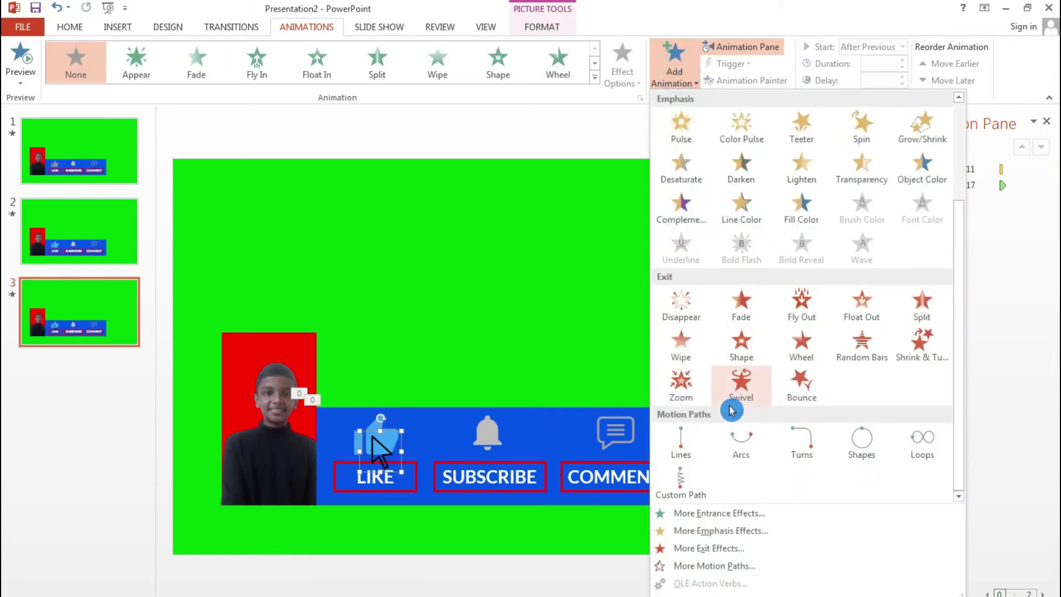
left_click(743, 453)
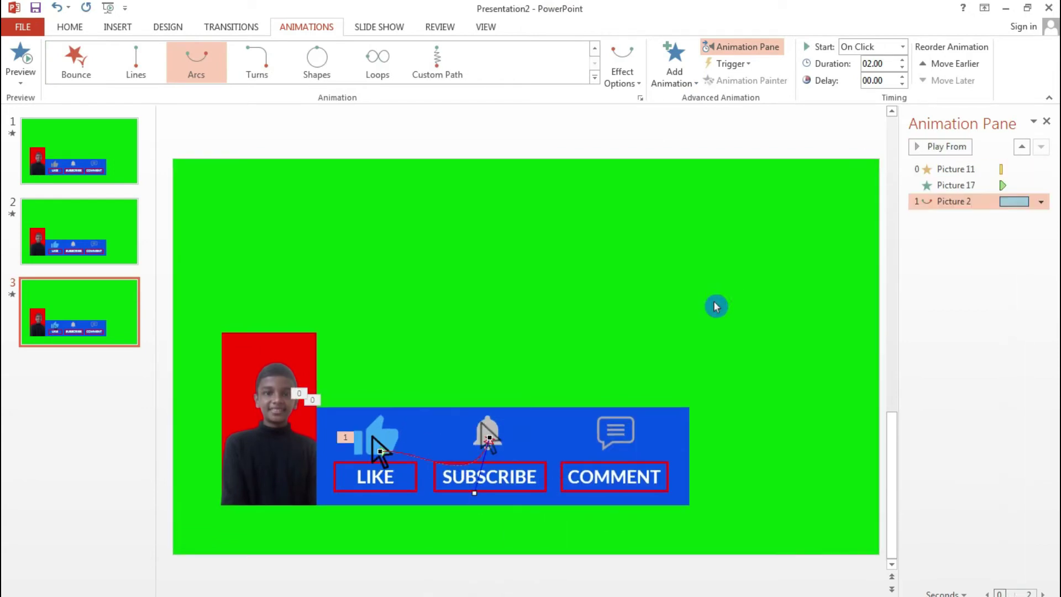
left_click(903, 68)
left_click(904, 68)
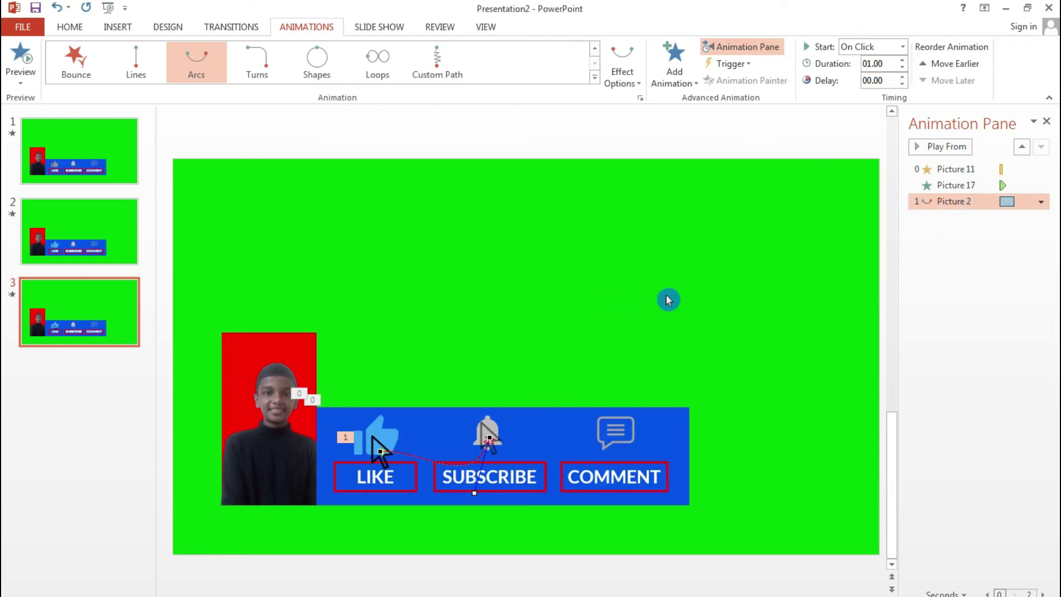
left_click(1042, 206)
left_click(1022, 236)
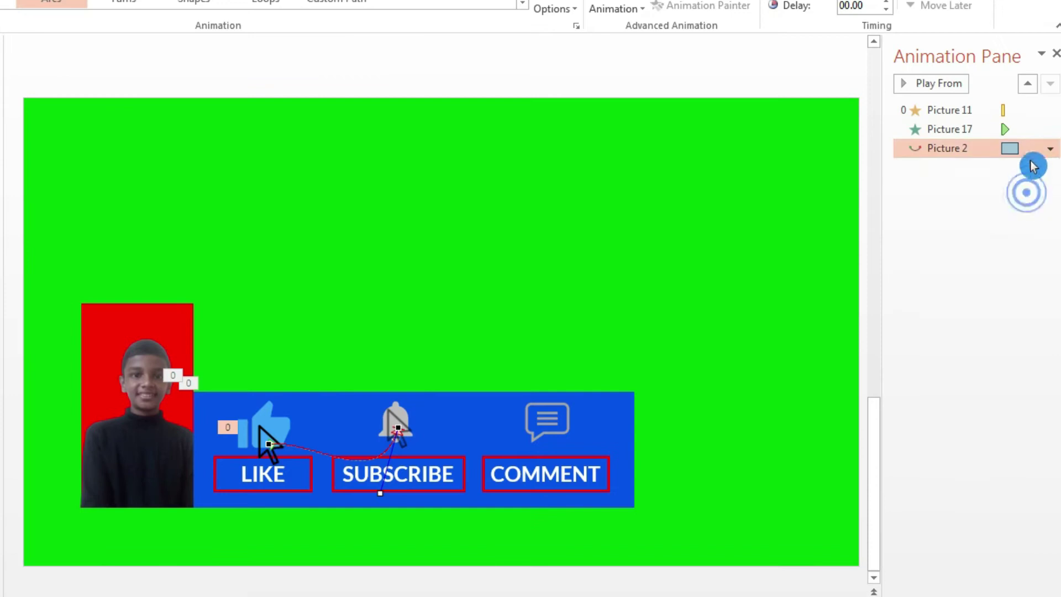
left_click_drag(1033, 148, 1036, 106)
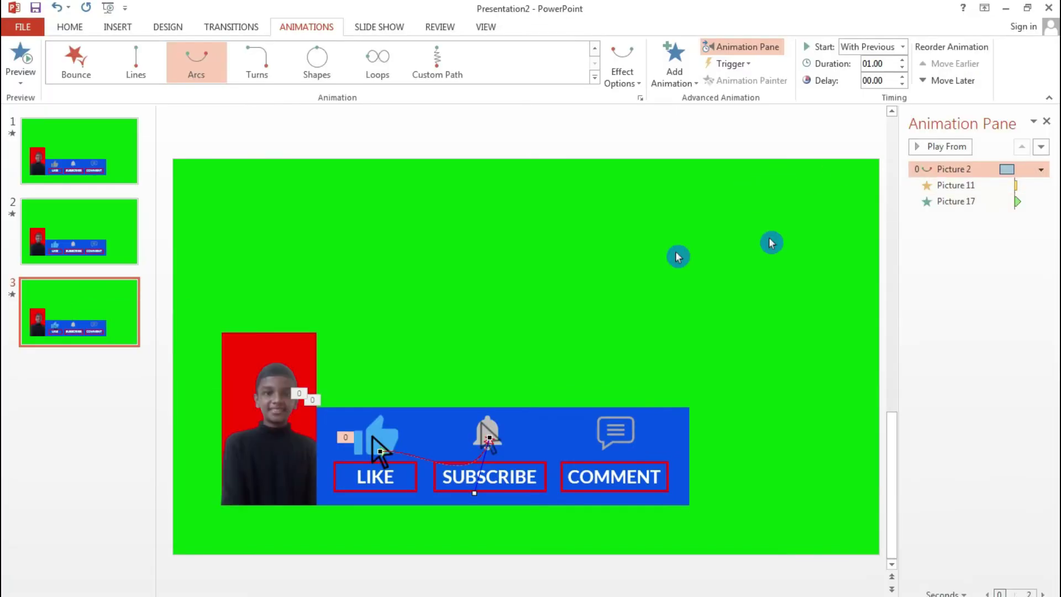
left_click(533, 212)
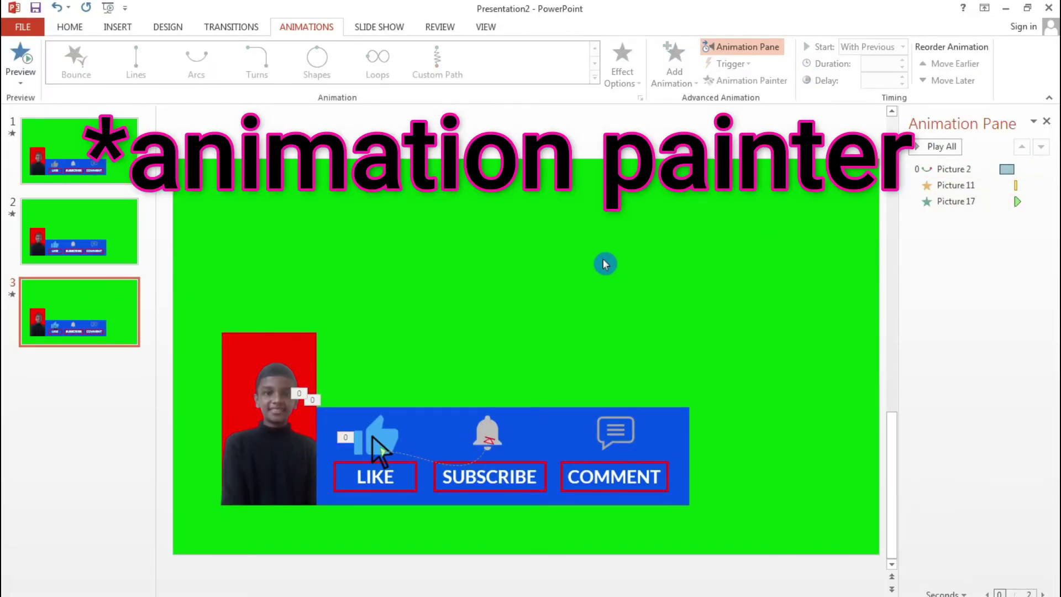
- Select the LIKE thumbs-up via the Selection Pane and paint its animation onto the bell icon
right_click(672, 256)
left_click(685, 198)
left_click(87, 32)
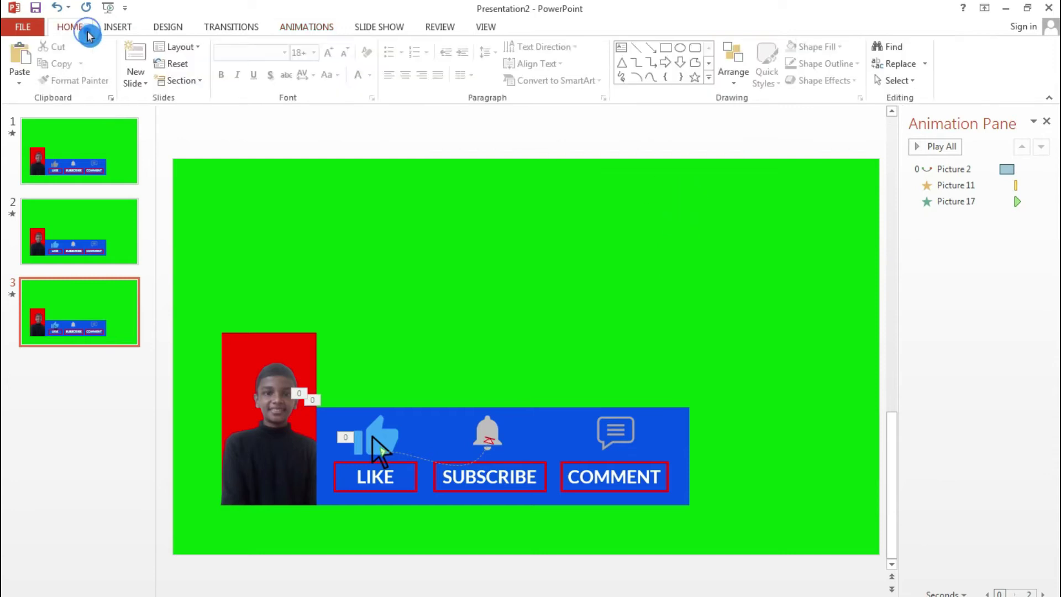
left_click(899, 82)
left_click(906, 136)
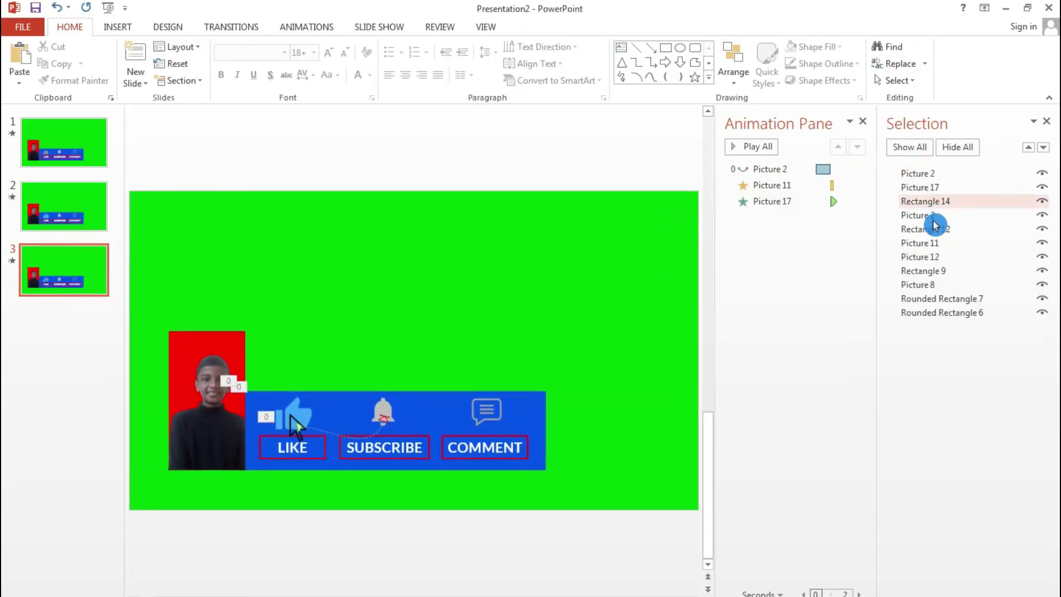
left_click(934, 270)
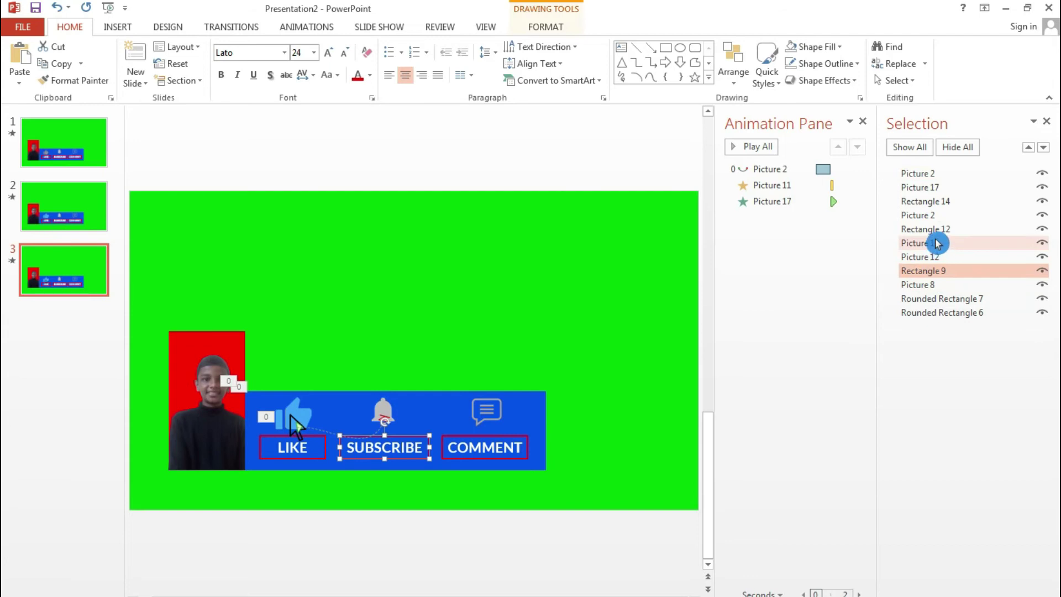
left_click(935, 215)
left_click(933, 245)
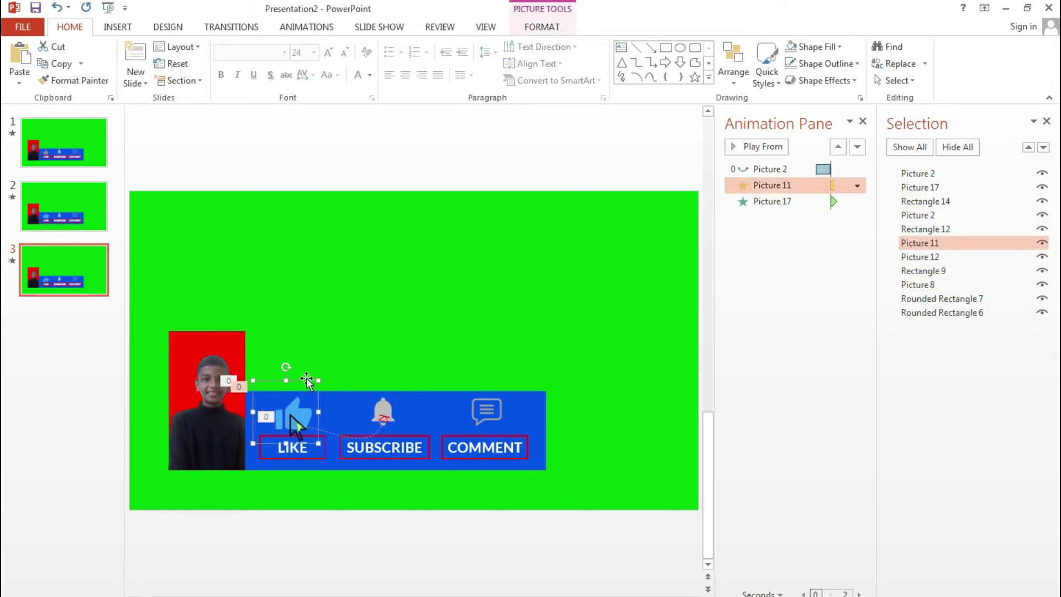
left_click(309, 27)
left_click(774, 82)
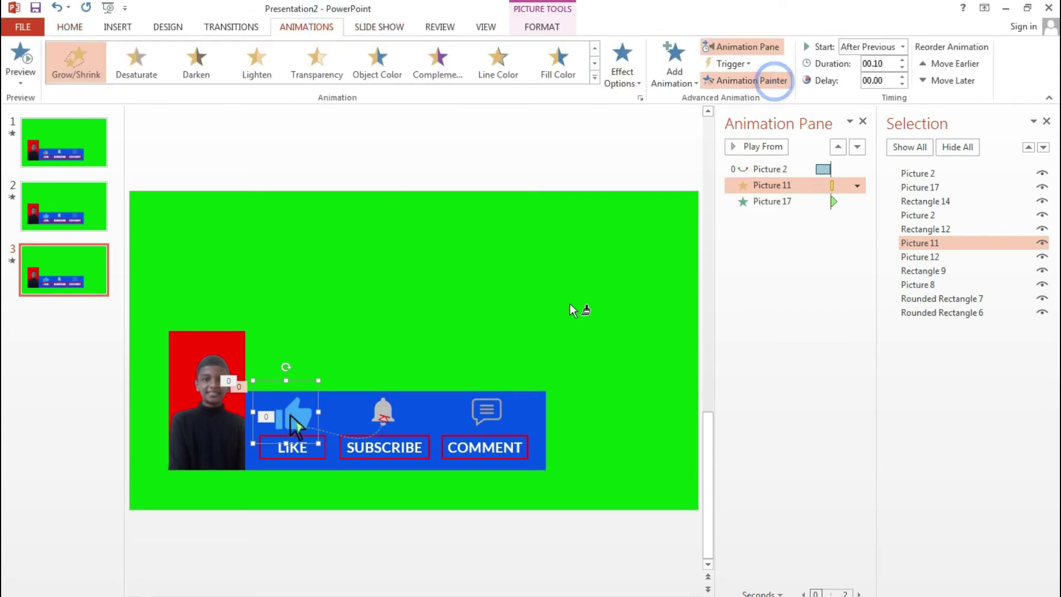
left_click(383, 412)
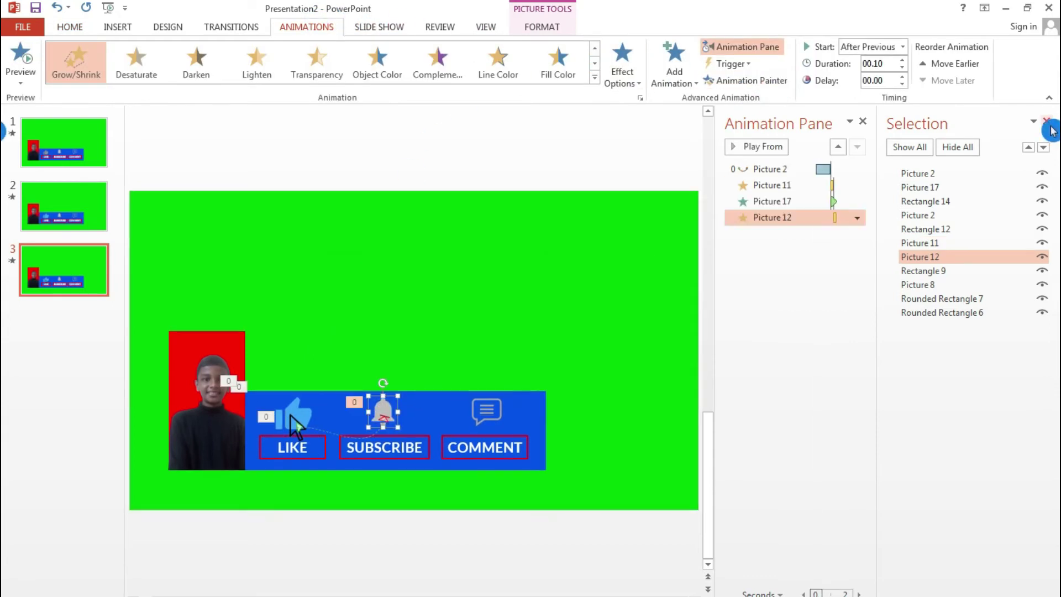
left_click(1047, 123)
- Bring the thumbs-up to front and remove Picture 11's animation
right_click(387, 448)
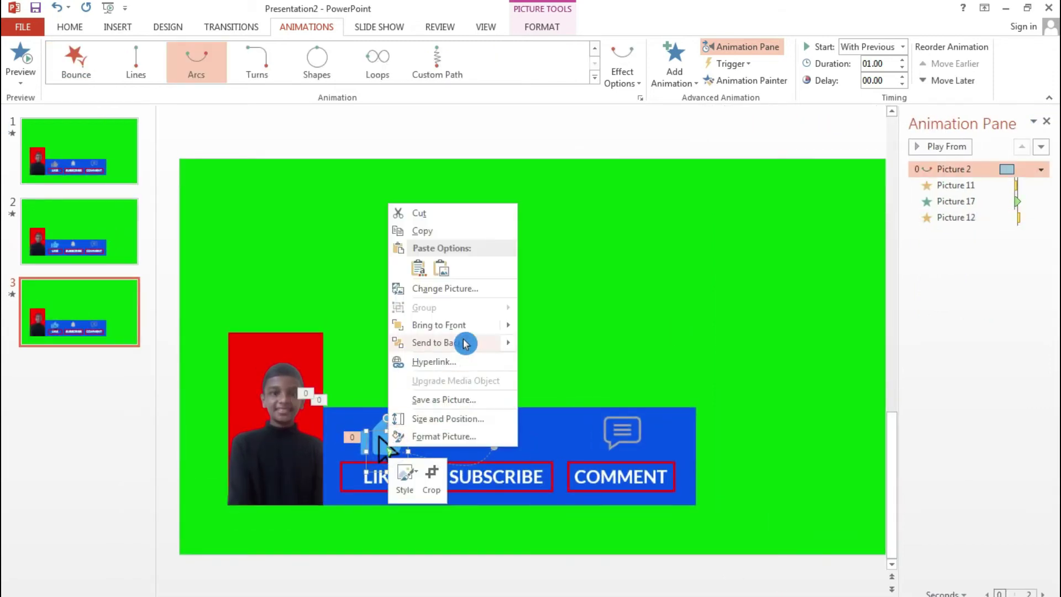
left_click(470, 325)
left_click(728, 255)
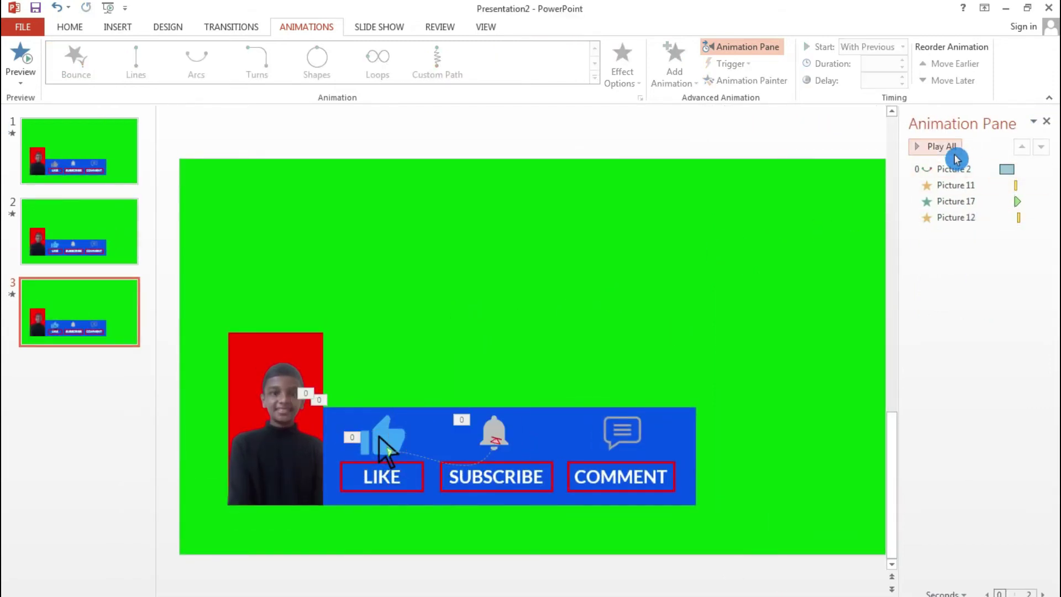
left_click(989, 185)
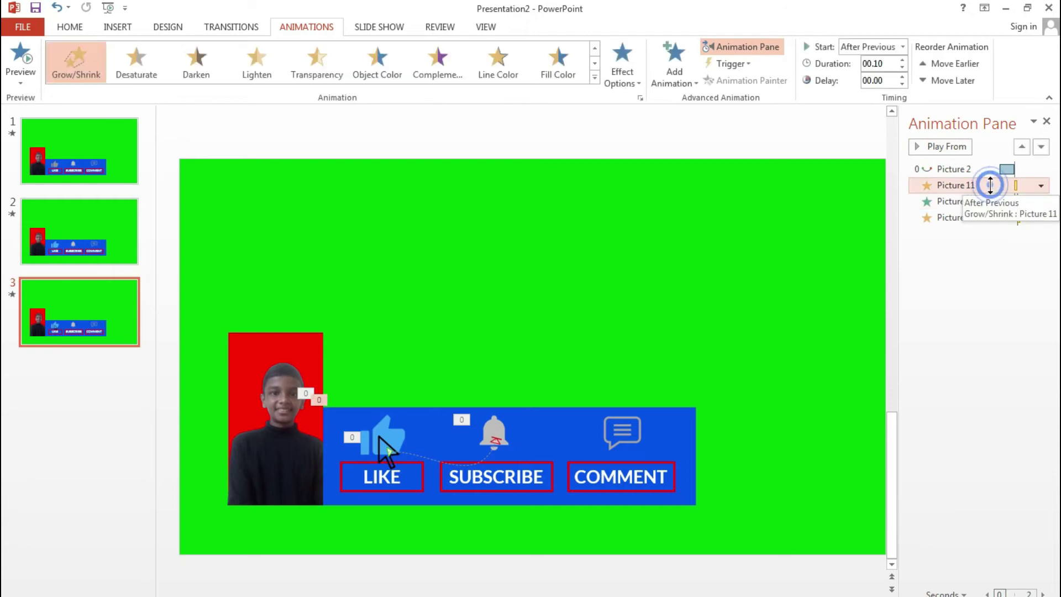
left_click(1042, 185)
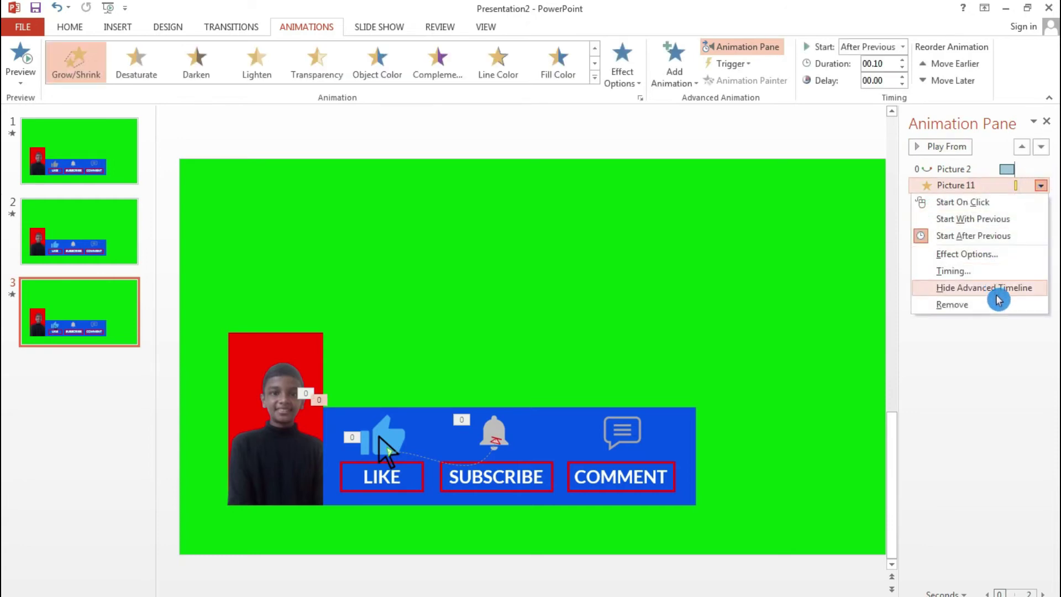
left_click(1003, 305)
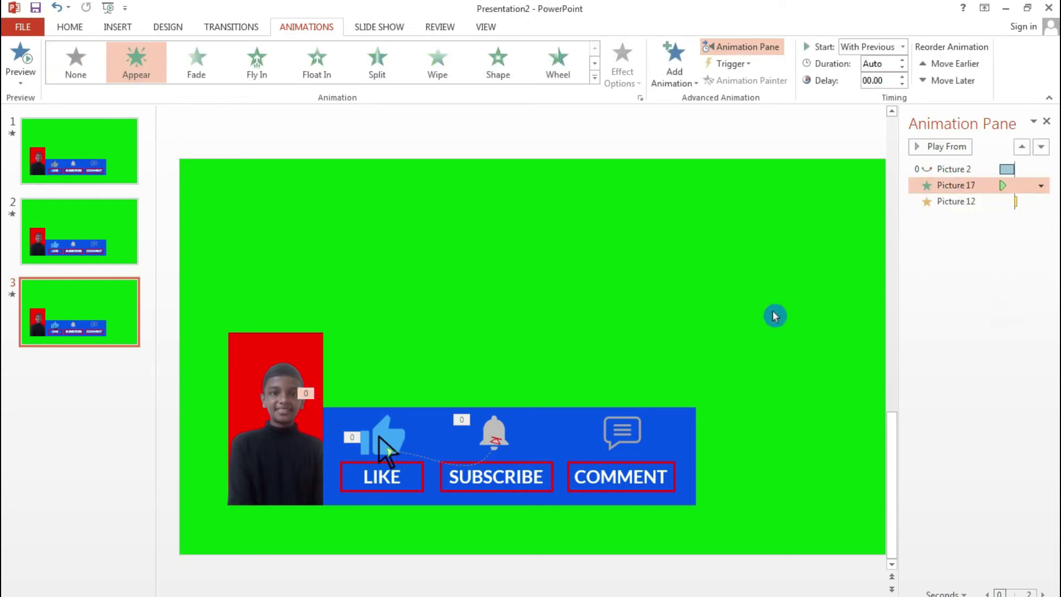
left_click(635, 318)
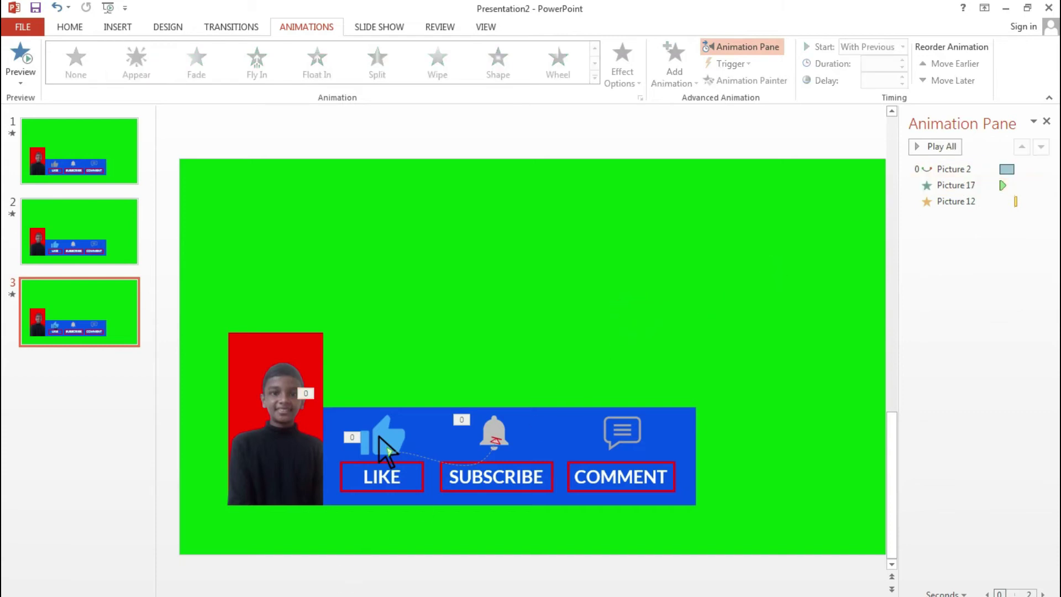
- Duplicate the bell icon and place the copy over the banner's bell
left_click_drag(495, 434, 558, 366)
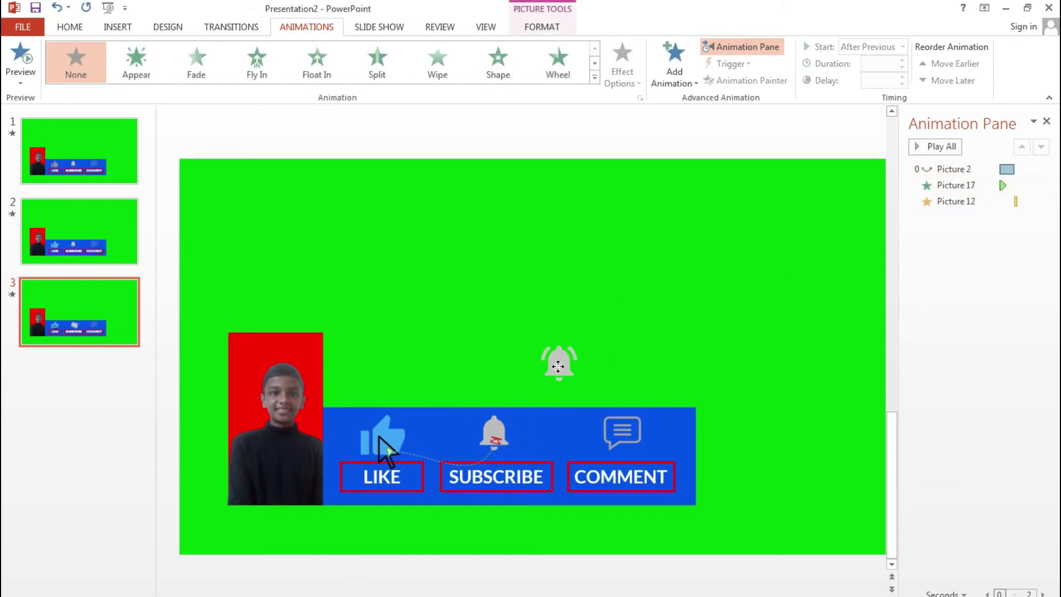
left_click(930, 148)
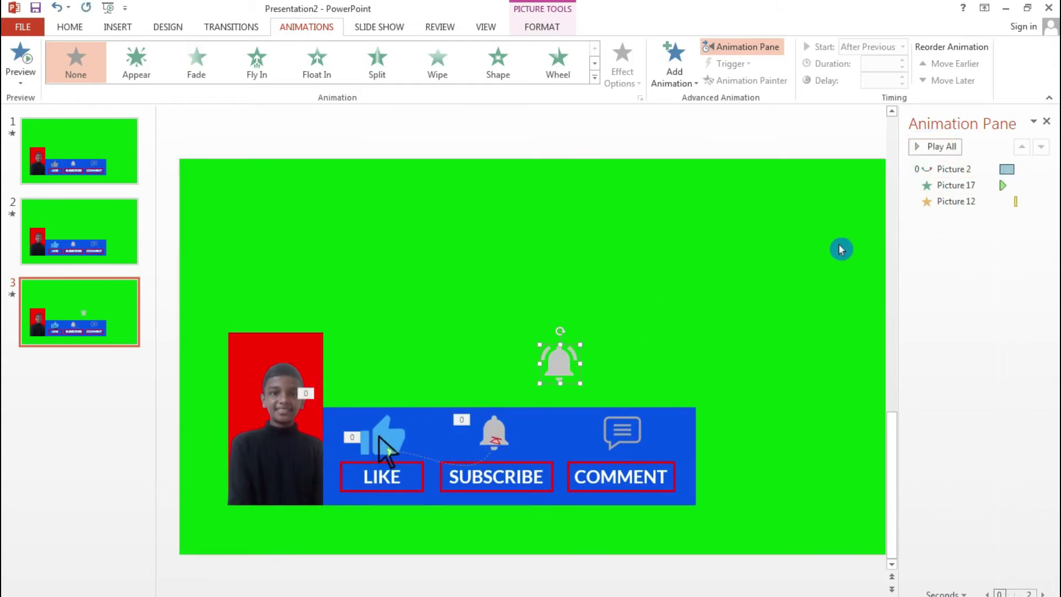
left_click_drag(563, 367, 496, 444)
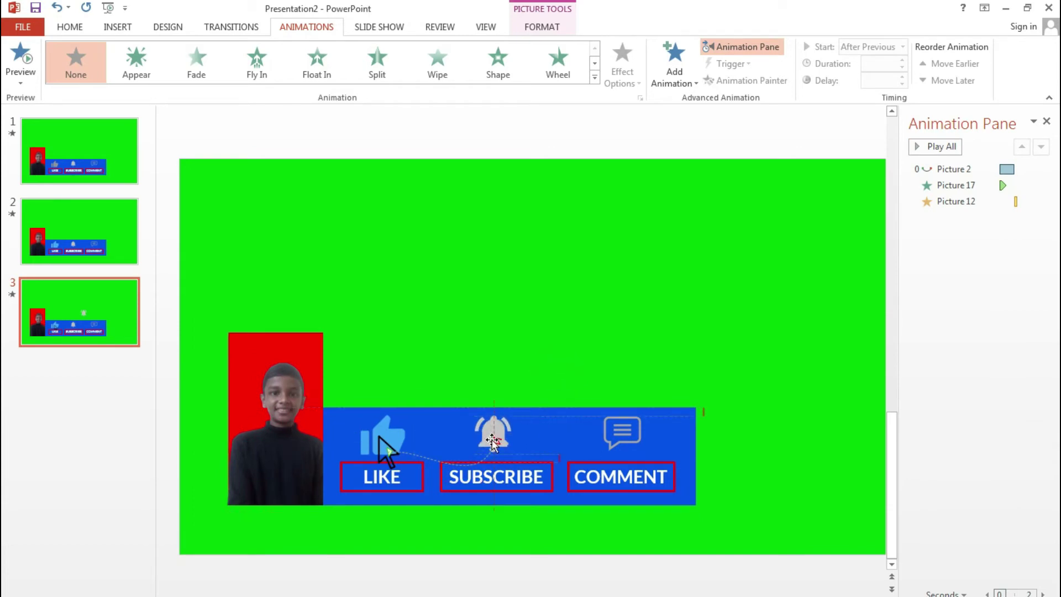
left_click(581, 381)
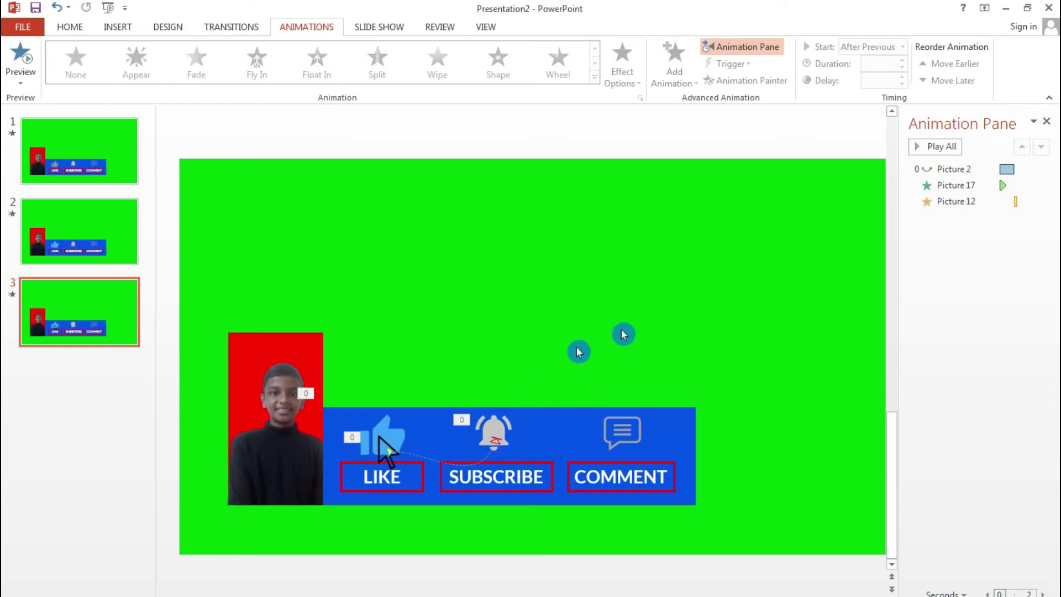
- Paint the Appear animation onto the bell copy and preview the slide
left_click(436, 432)
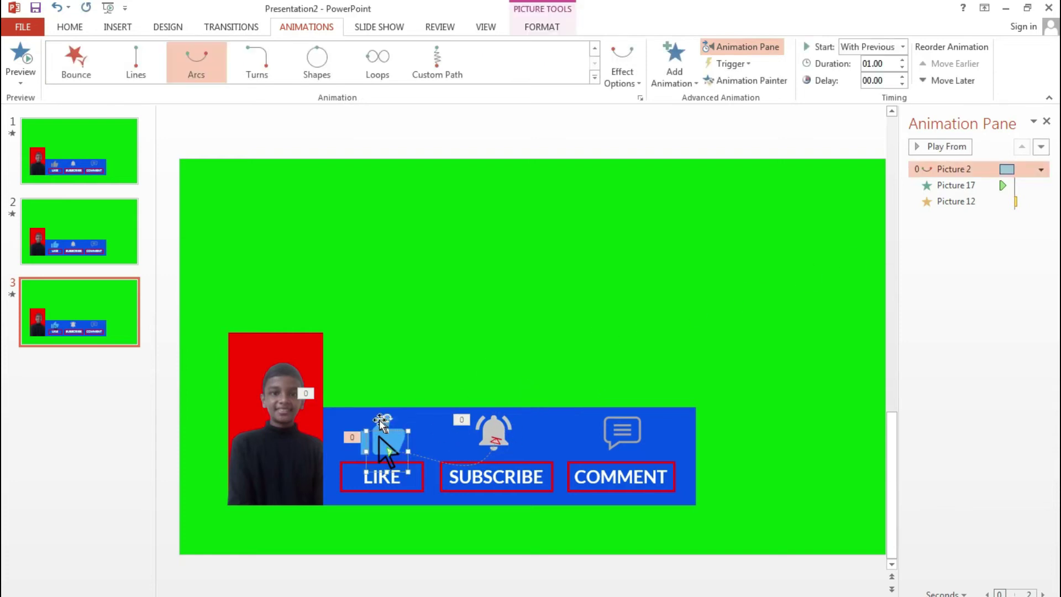
left_click(411, 376)
left_click(768, 81)
left_click(495, 387)
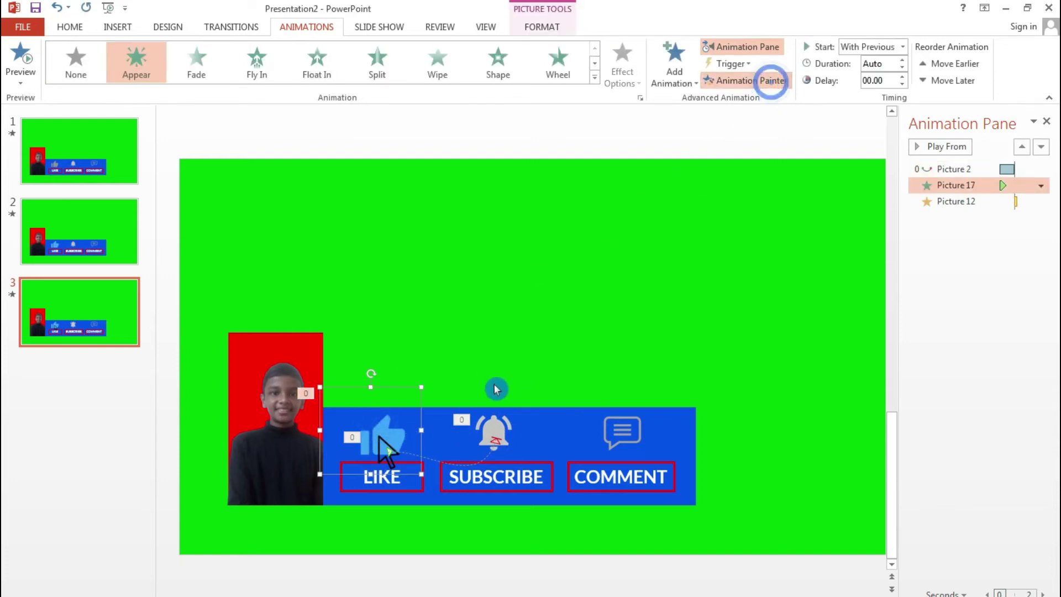
left_click(933, 150)
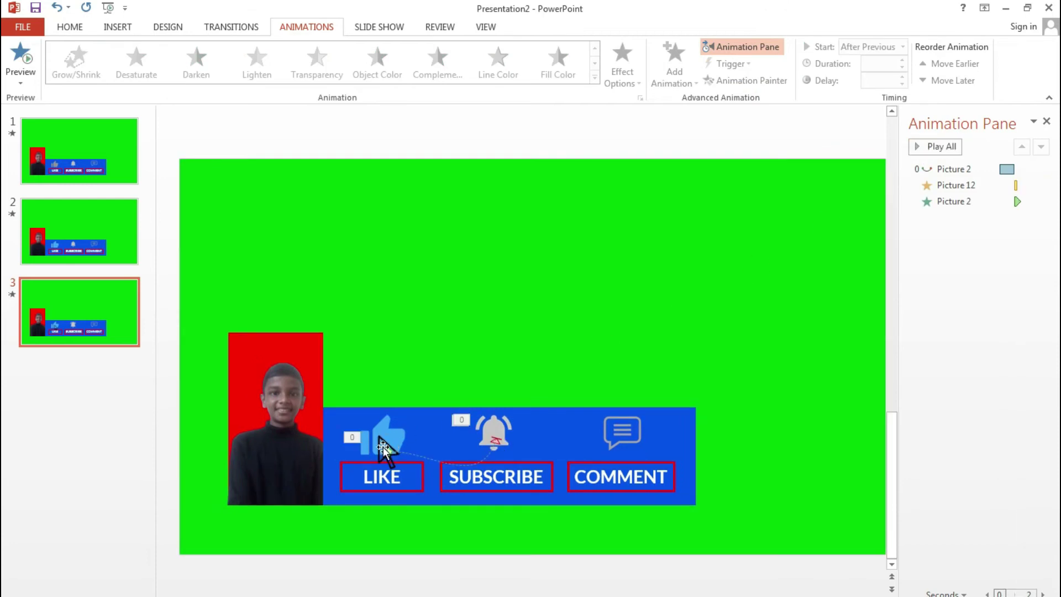
- Bring the thumbs-up icon to front again and preview slide 3's animations
right_click(382, 449)
left_click(465, 330)
left_click(932, 149)
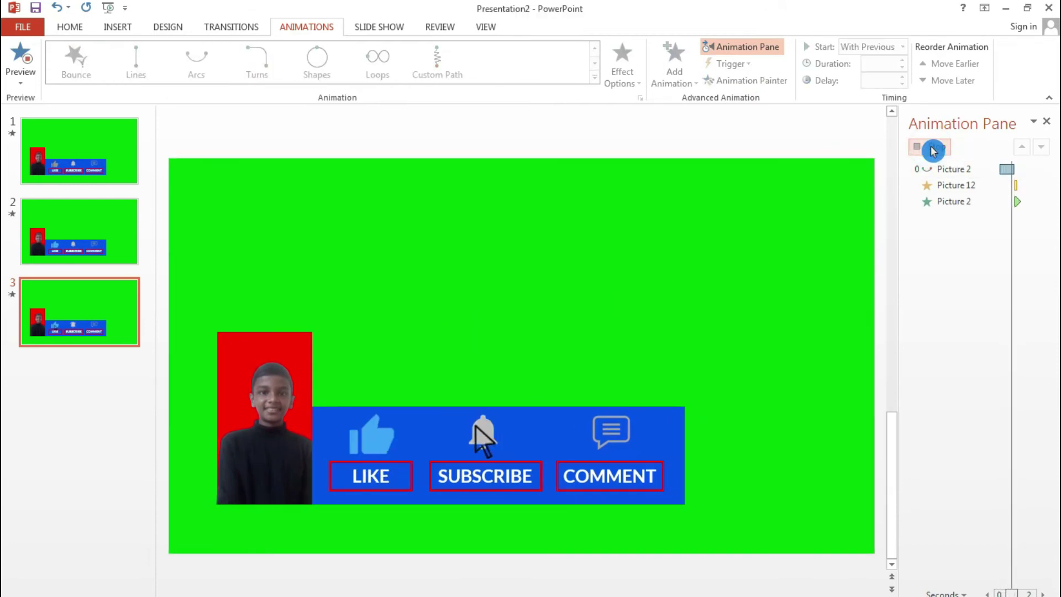
right_click(89, 330)
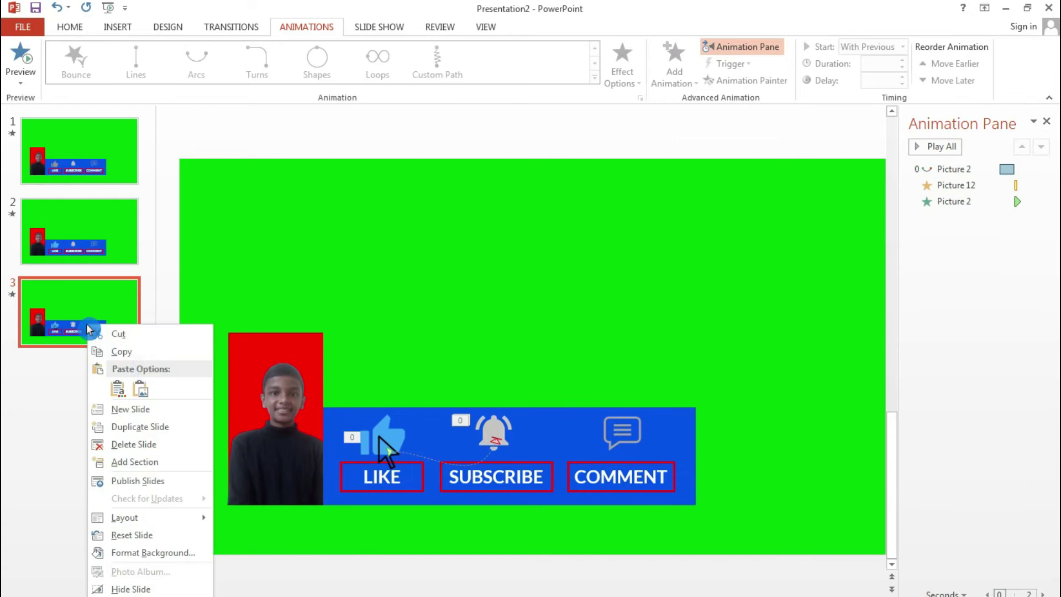
- Duplicate slide 3 as slide 4 and remove the cursor's old arc animation
left_click(148, 427)
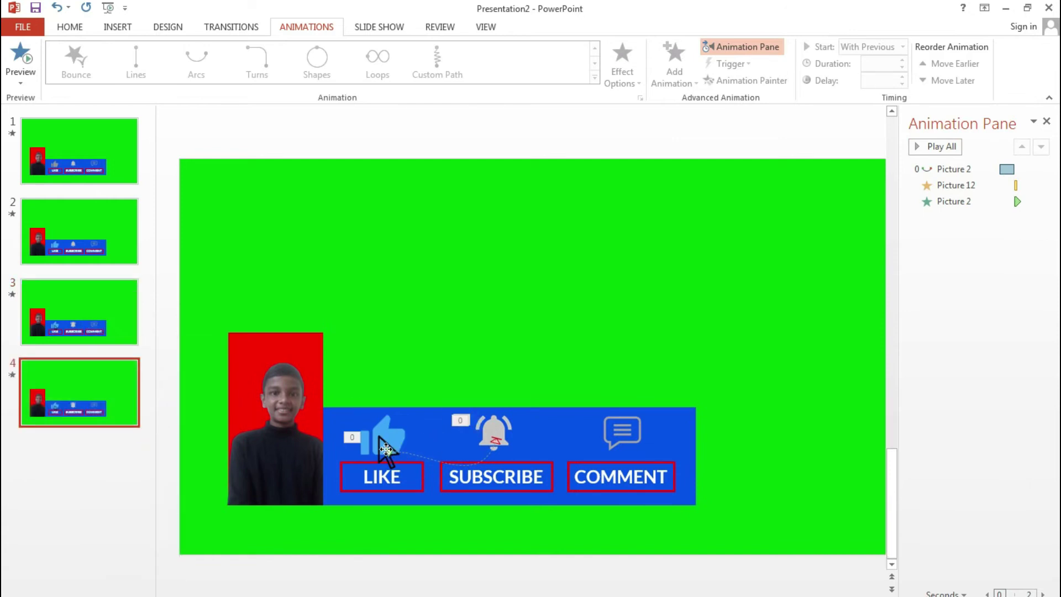
left_click(381, 439)
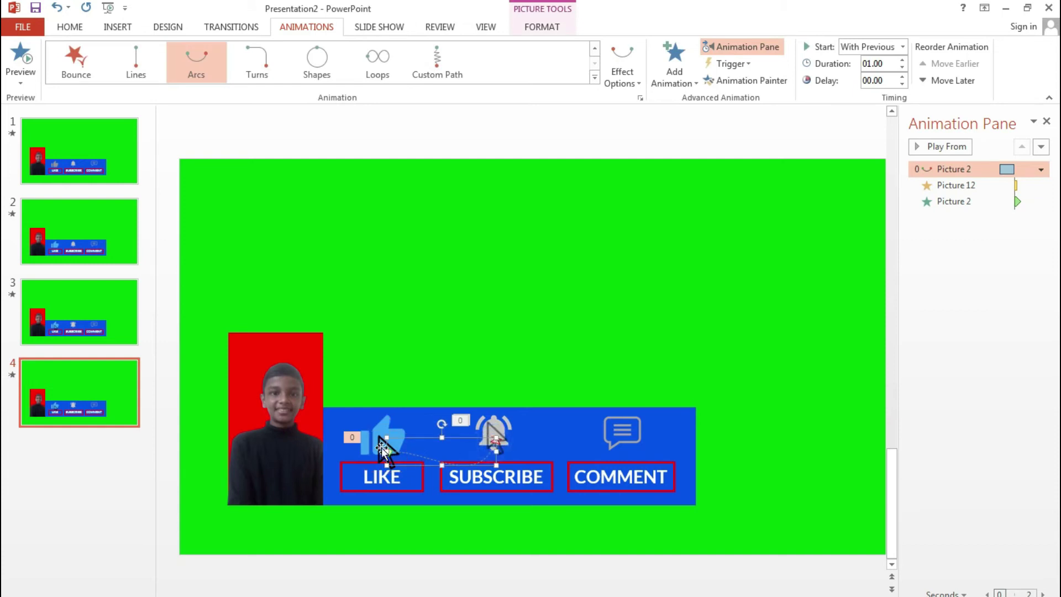
left_click_drag(387, 449, 495, 442)
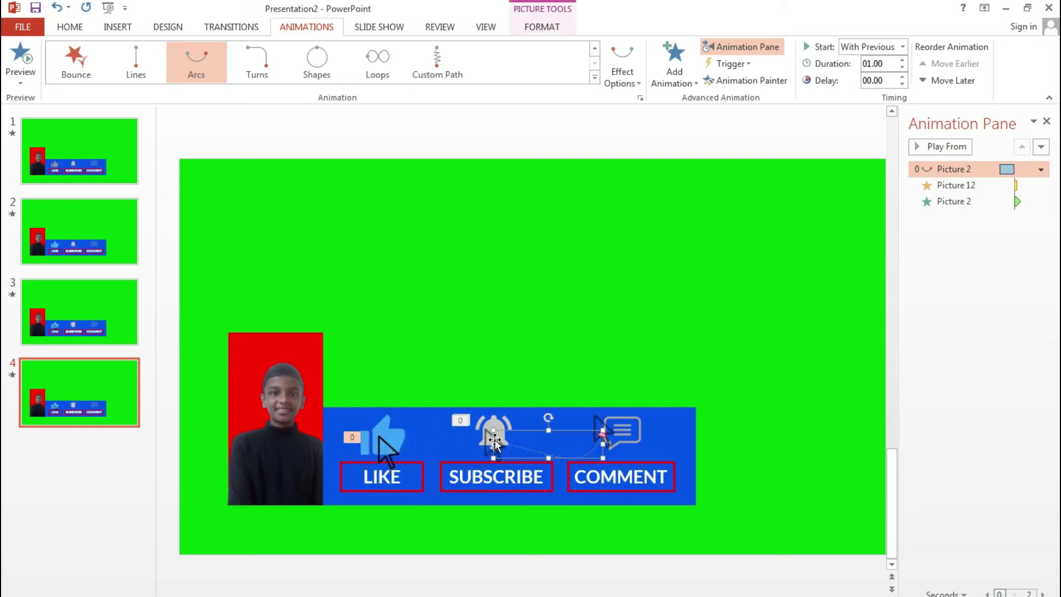
left_click(1041, 169)
left_click(952, 288)
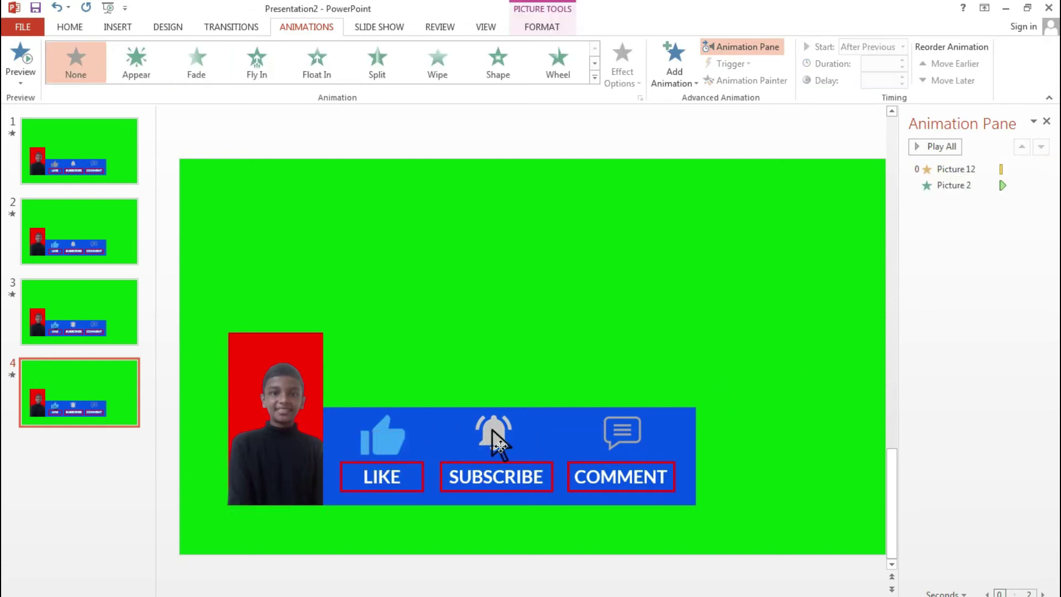
- Add a 1-second Arcs path ending on the comment icon and move it to second place
left_click(672, 72)
scroll(718, 331, "down", 3)
left_click(741, 449)
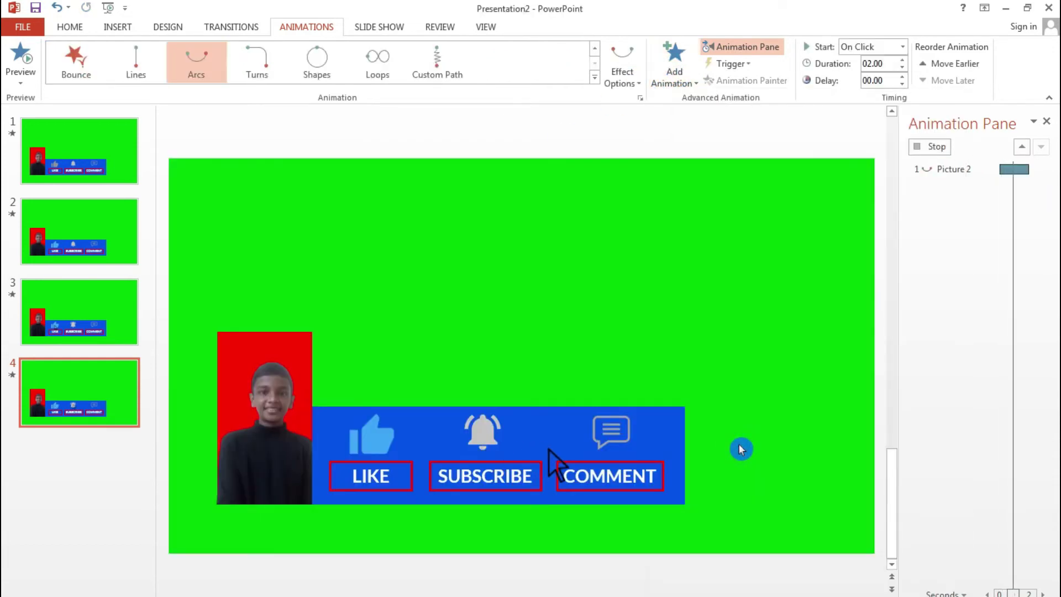
left_click_drag(633, 457, 623, 434)
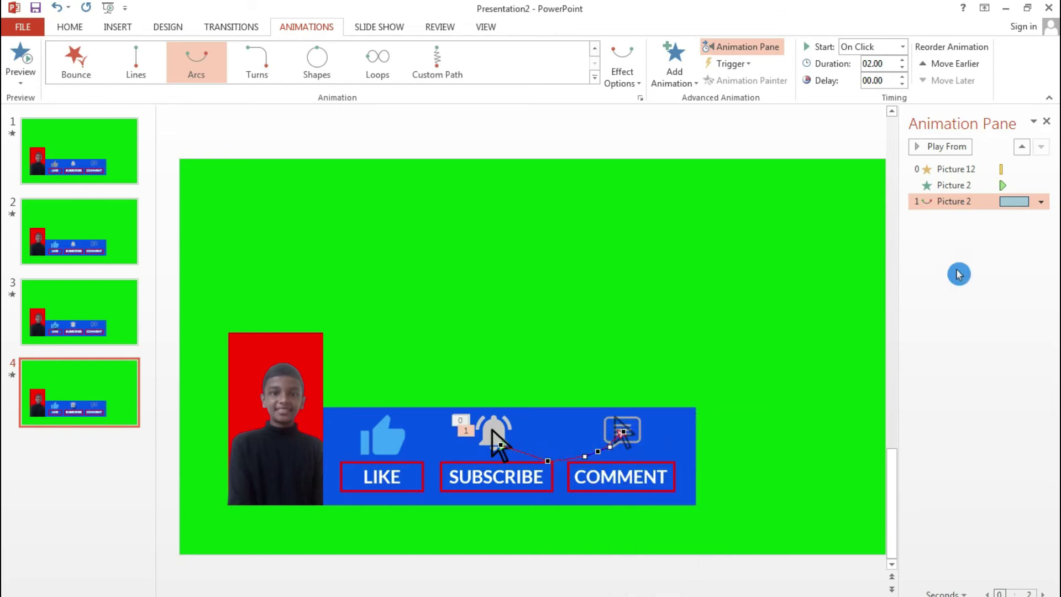
left_click(900, 68)
left_click_drag(955, 201, 1039, 174)
- Paint the bell's Grow/Shrink onto the comment icon and delete the bell's leftover animation
right_click(656, 302)
left_click(720, 254)
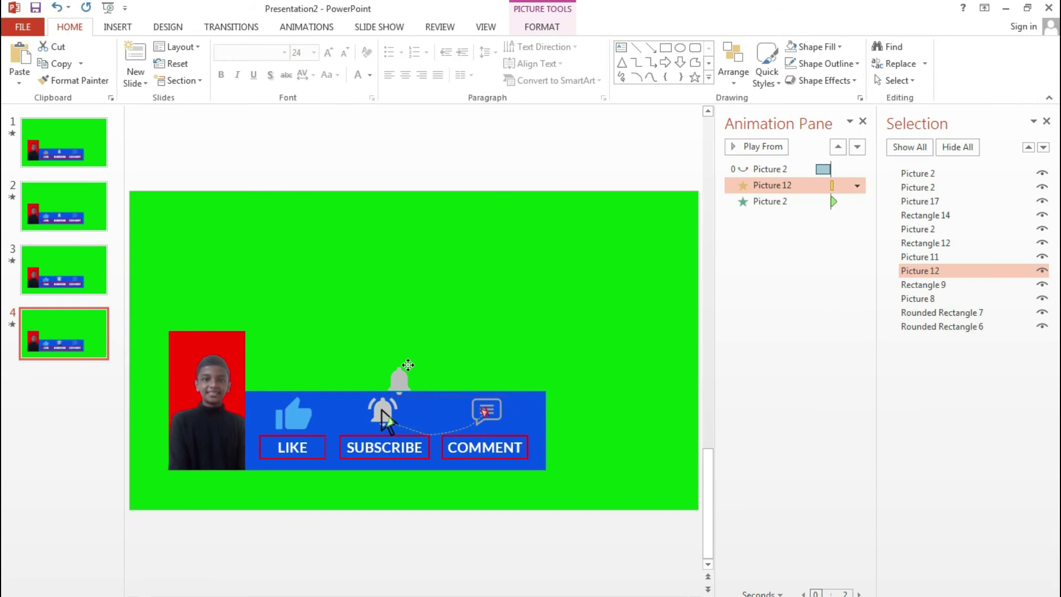
left_click(408, 365)
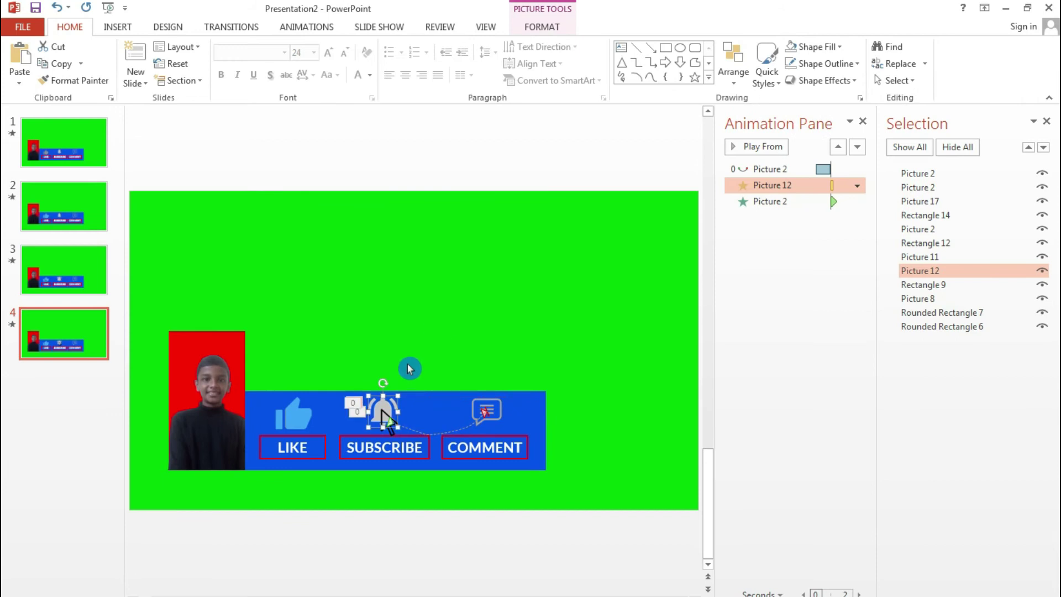
left_click(316, 34)
left_click(743, 80)
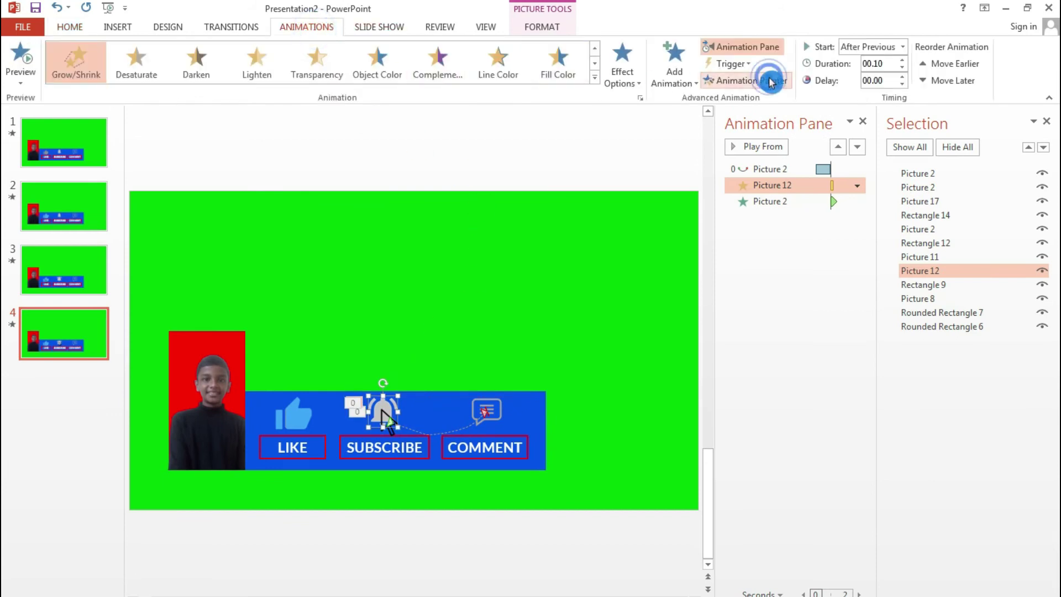
left_click(499, 410)
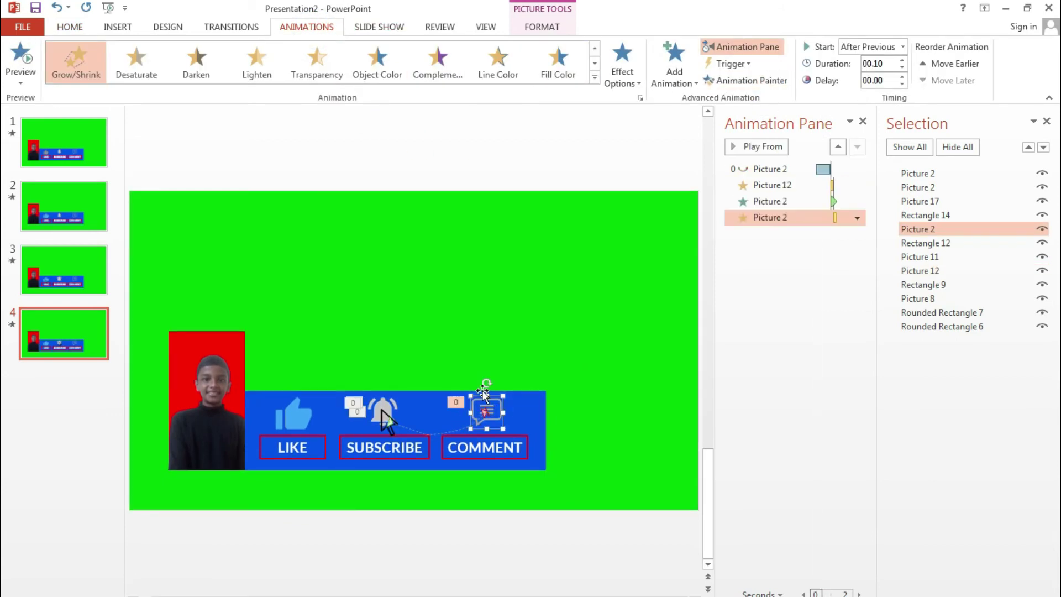
left_click(800, 187)
key("Delete")
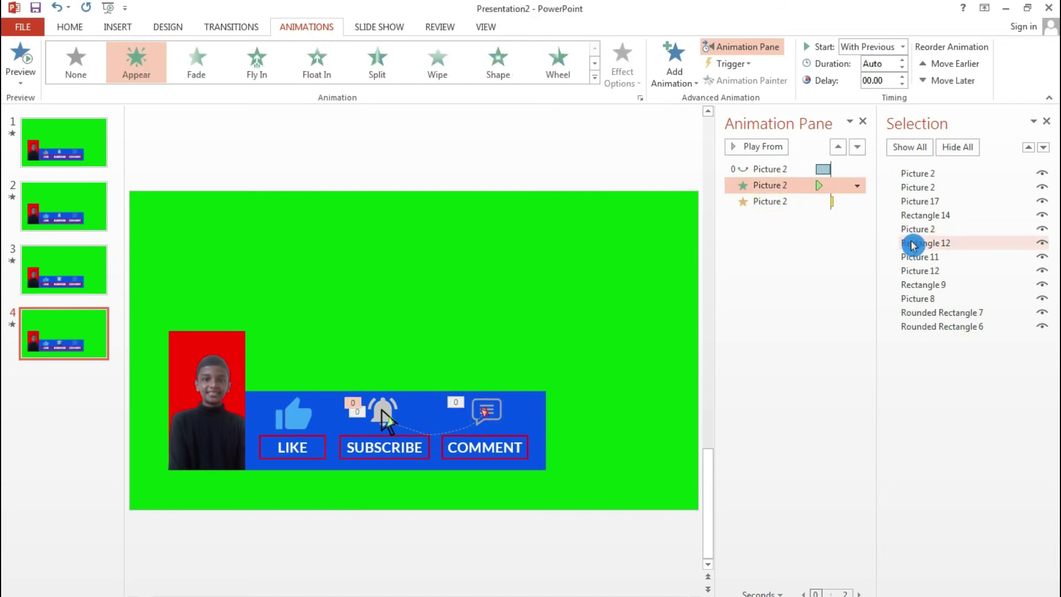
- Remove the extra cursor animation so only the arc path and comment pulse remain
left_click(925, 231)
left_click(929, 202)
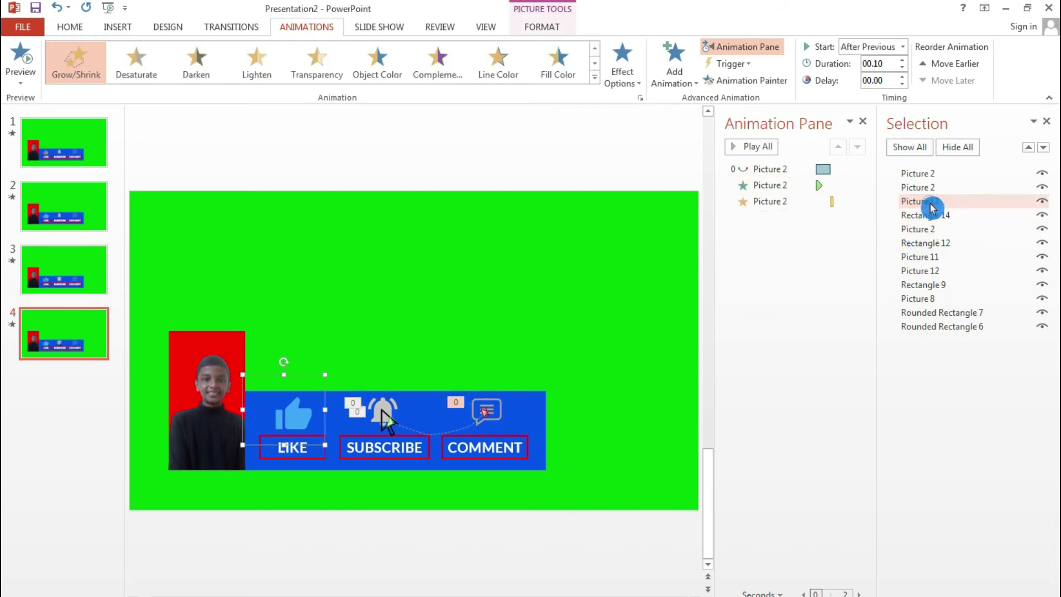
left_click(935, 187)
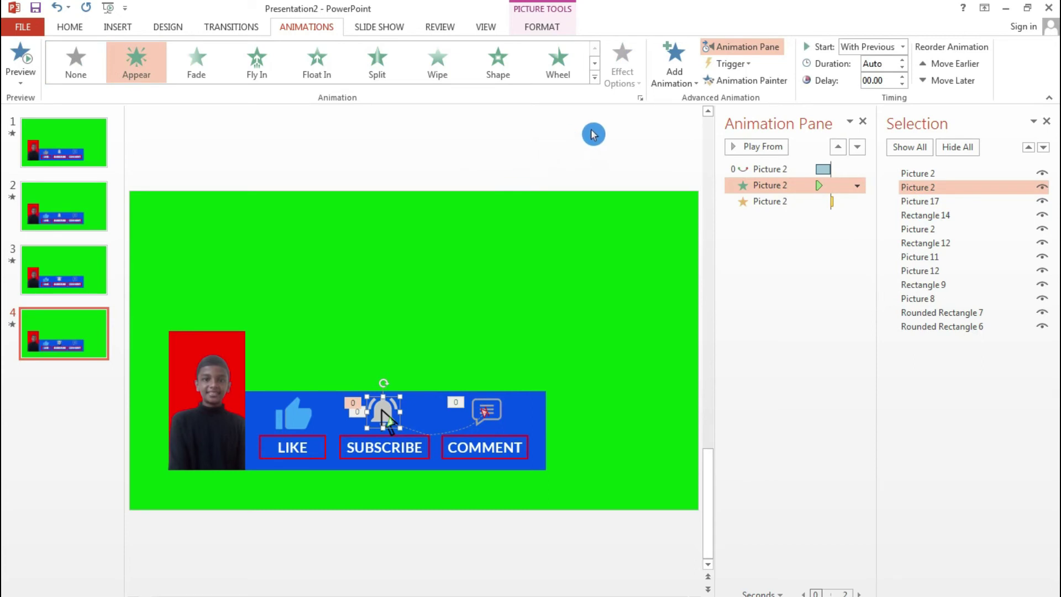
left_click(1019, 154)
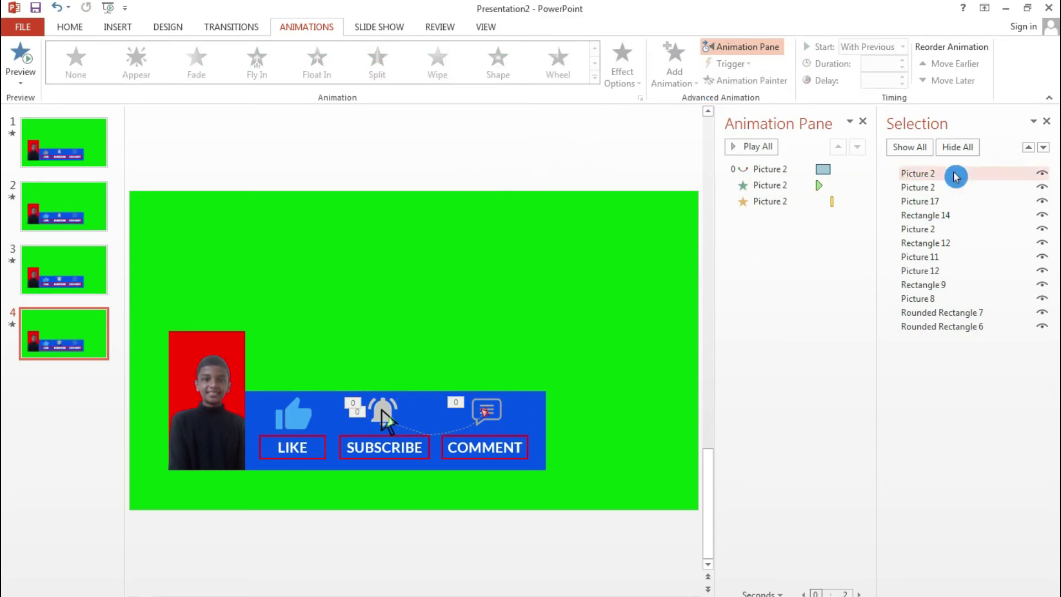
left_click(1046, 121)
left_click(968, 185)
left_click(1043, 185)
left_click(951, 303)
left_click(85, 368)
right_click(86, 366)
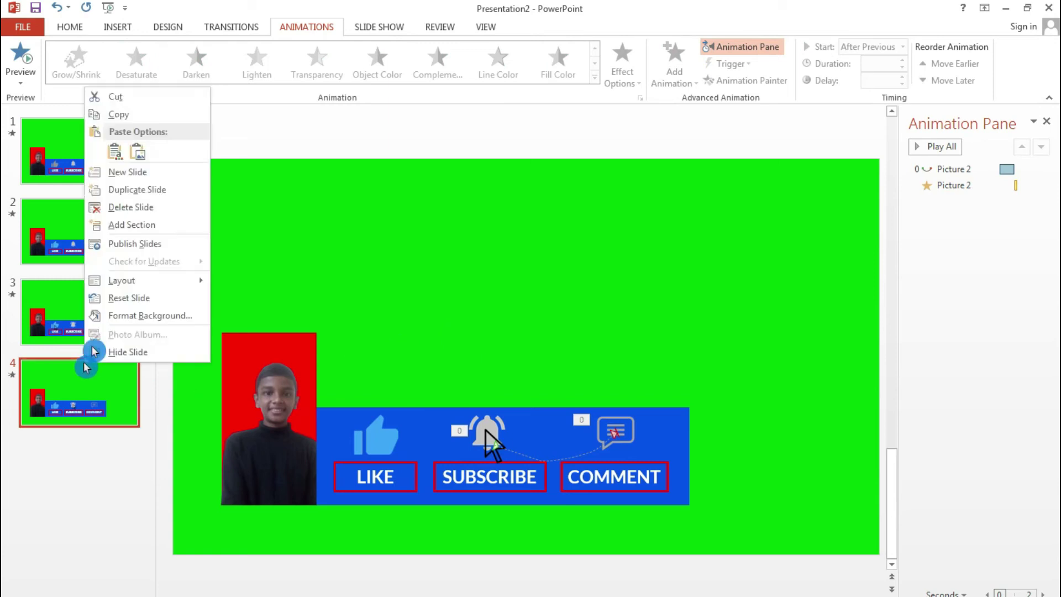
- Duplicate slide 4 as slide 5 and delete the icons and label boxes from the bar
left_click(162, 199)
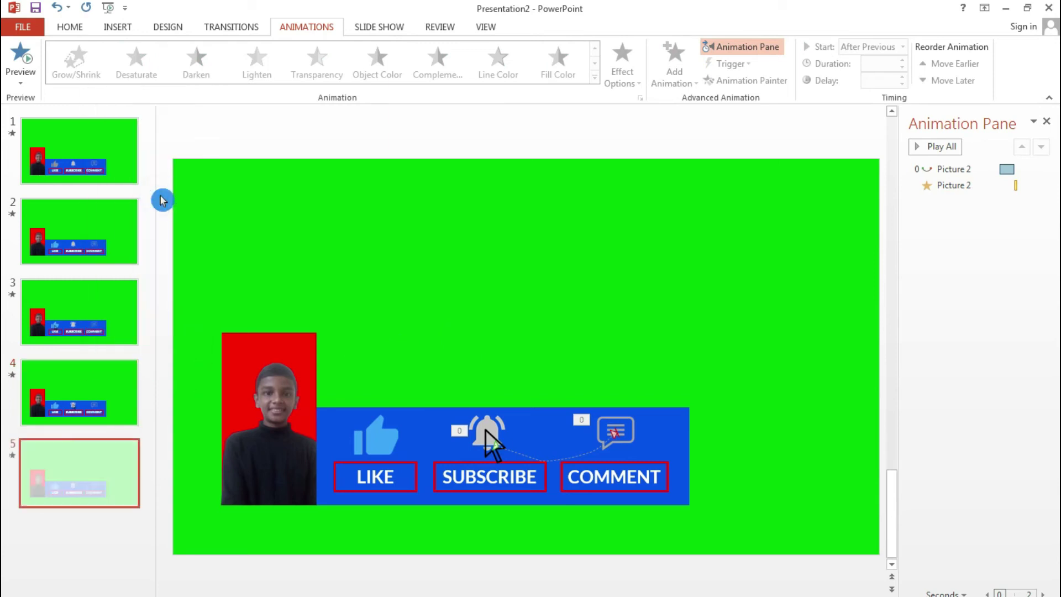
left_click_drag(835, 562, 322, 290)
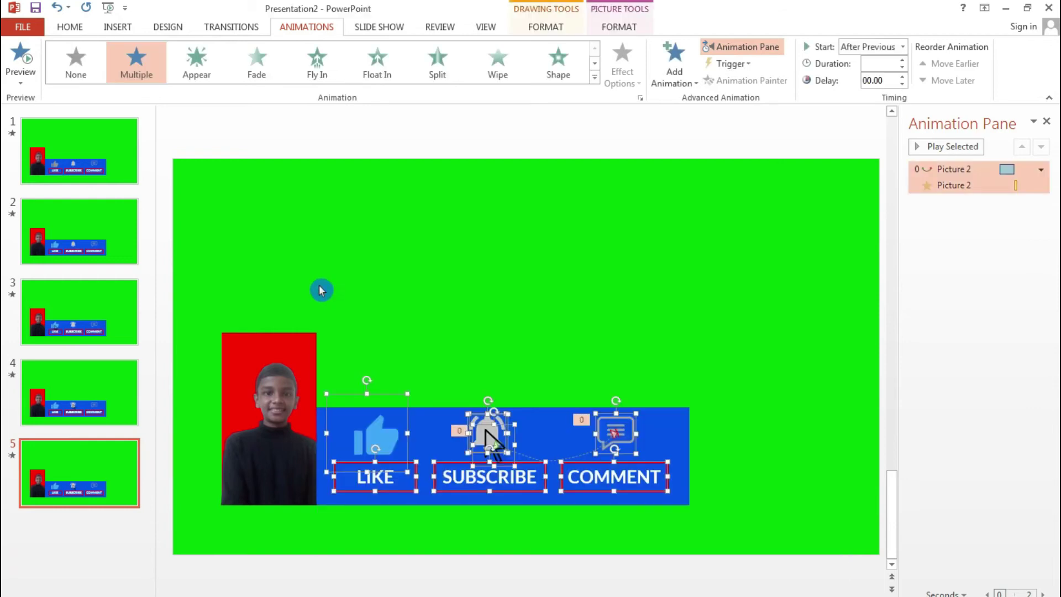
key("Delete")
left_click(359, 464)
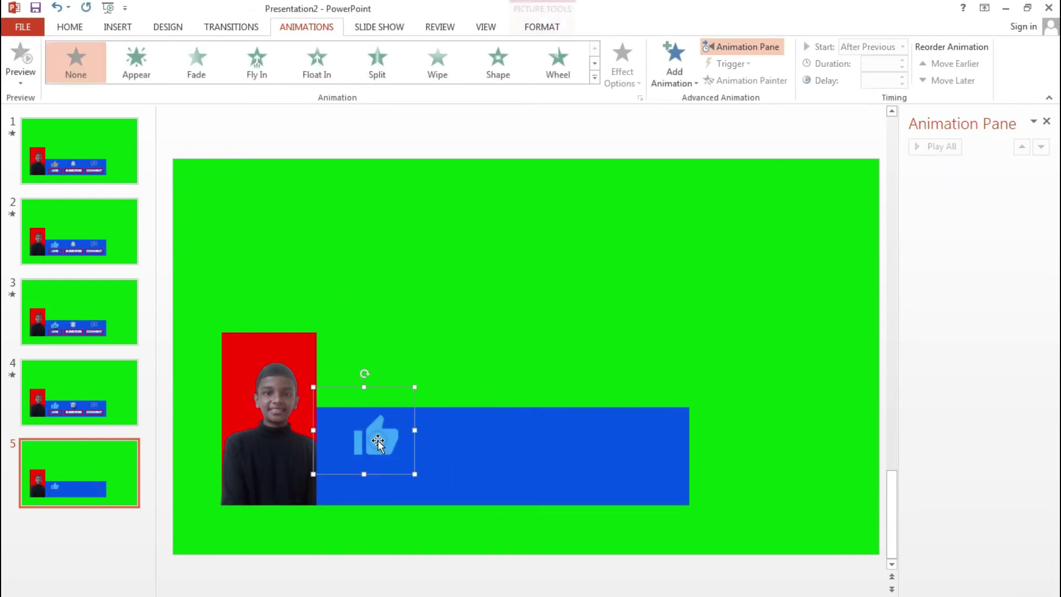
key("Delete")
left_click(326, 324)
- Draw a large rounded rectangle above the blue bar
left_click(130, 31)
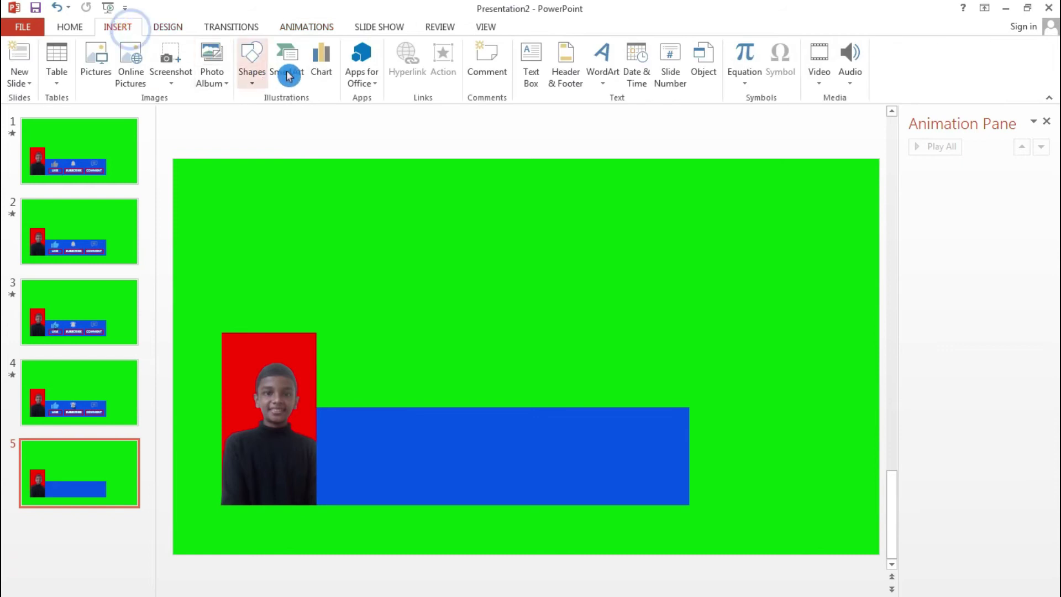
left_click(252, 62)
left_click(308, 121)
left_click_drag(354, 231, 776, 400)
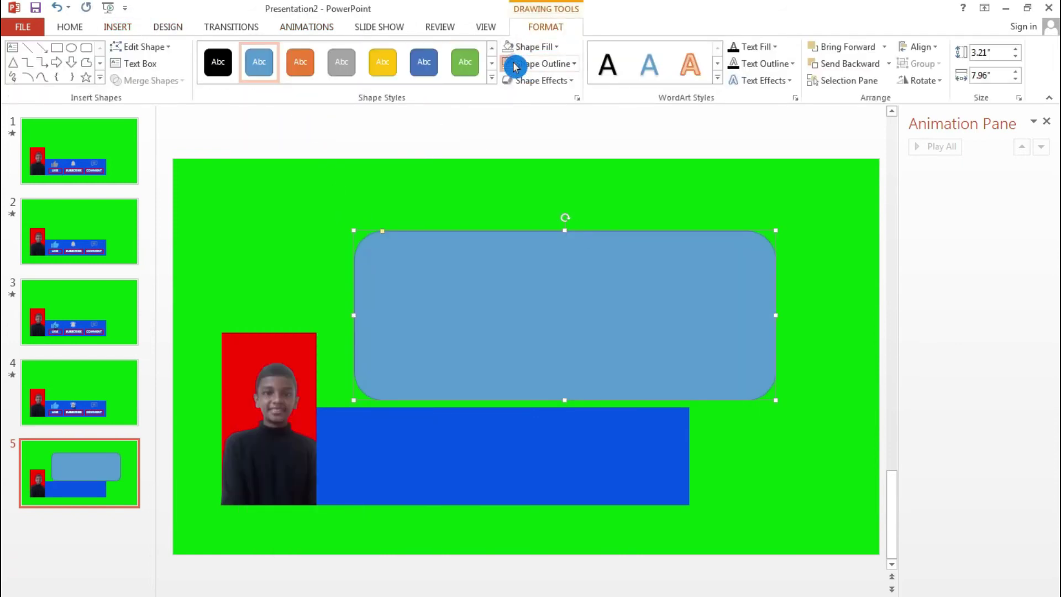
- Give the rectangle a white outline and no fill, and narrow it from the left
left_click(535, 62)
left_click(508, 96)
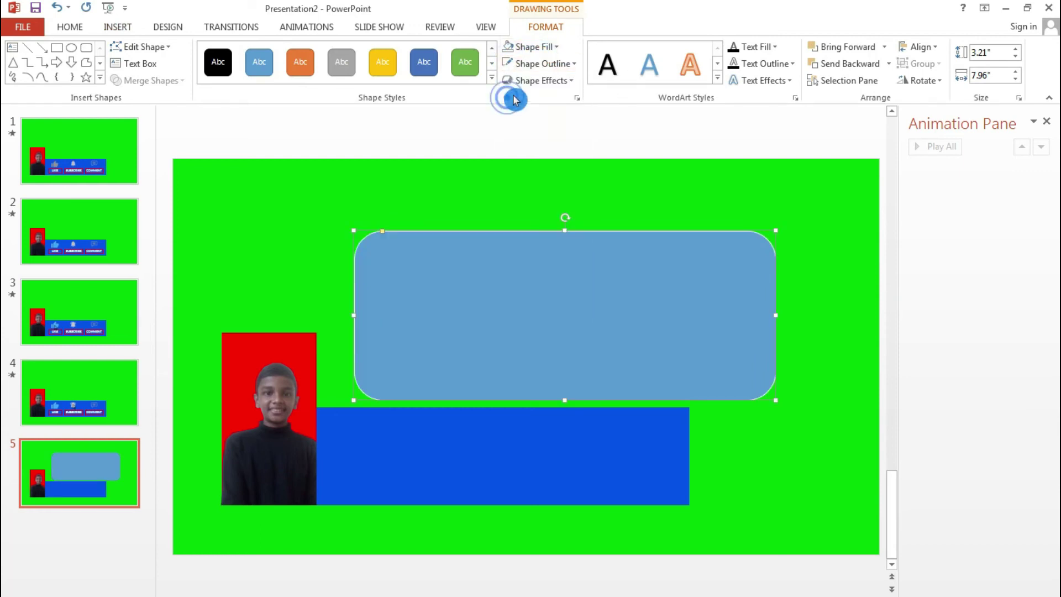
left_click(525, 49)
left_click(535, 50)
left_click(535, 54)
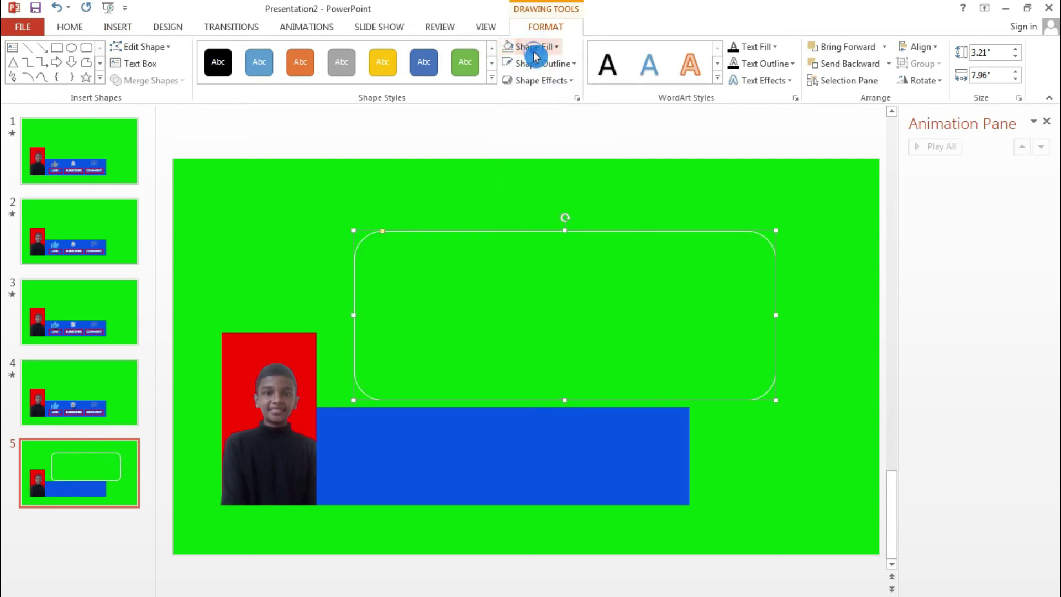
left_click(534, 63)
mouse_move(536, 276)
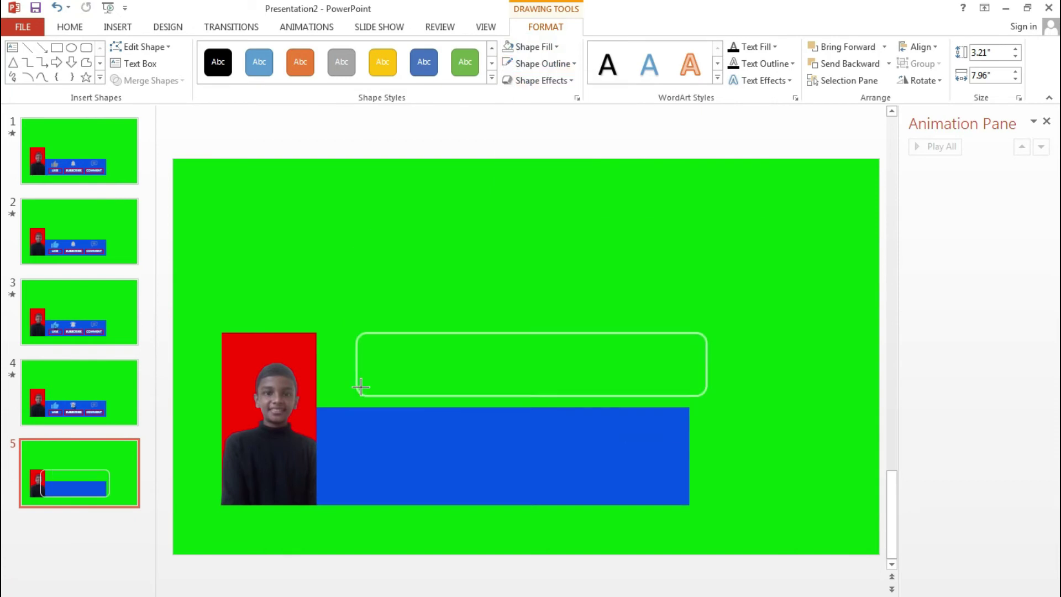
left_click_drag(355, 392, 428, 486)
- Paste 'COOL VIDEO. I ENJOYED IT :)' into the box, undoing the automatic smiley
type("COOL VIDEO. I ENJOYED IT ☺")
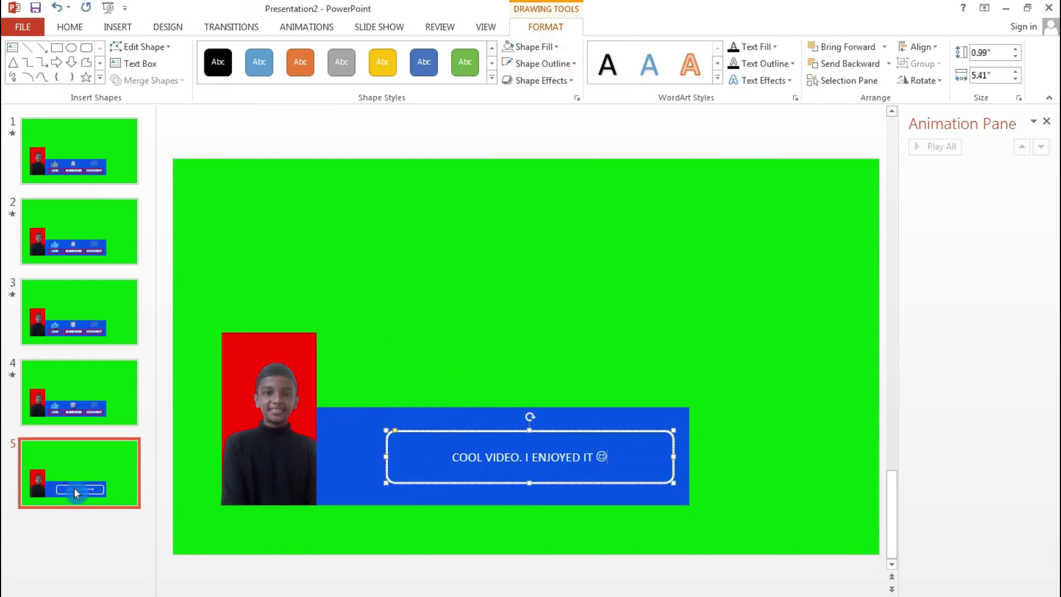
key("ctrl+z")
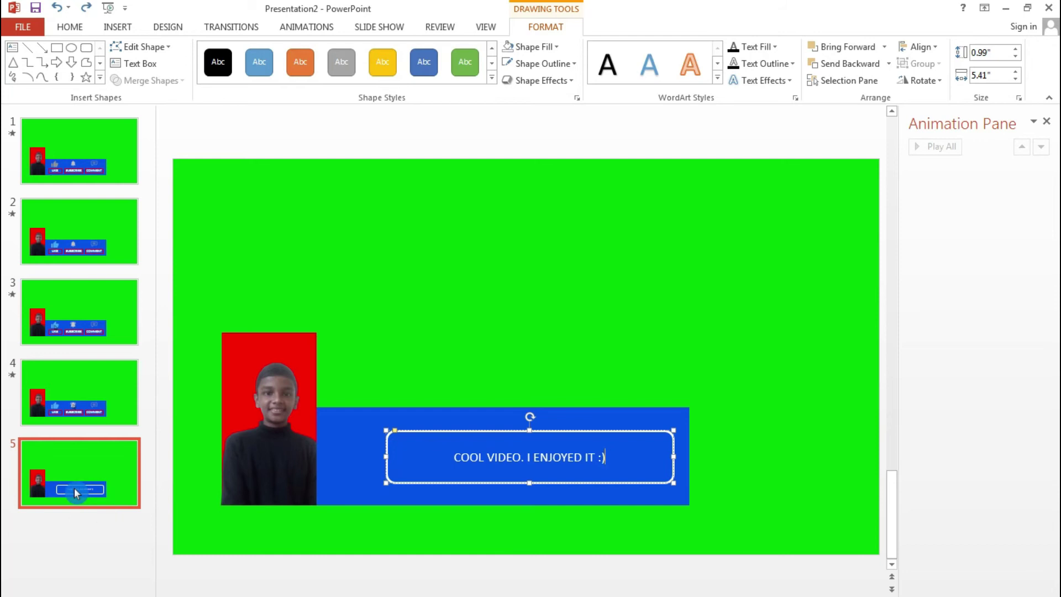
left_click(458, 459, "shift")
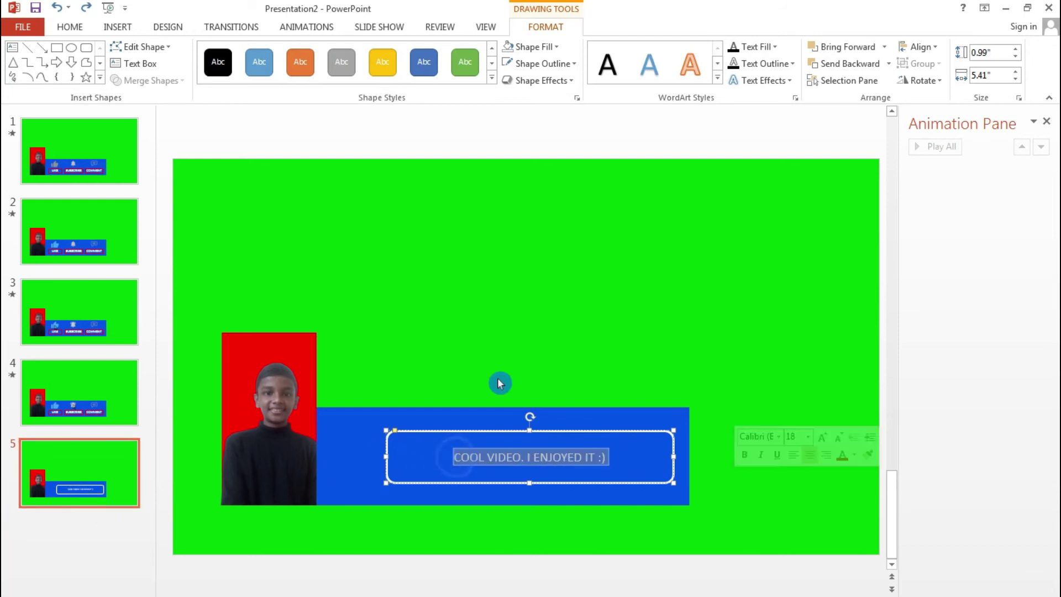
- Set the comment text COOL VIDEO. I ENJOYED IT :) to Lato and enlarge it
left_click(78, 28)
left_click(284, 52)
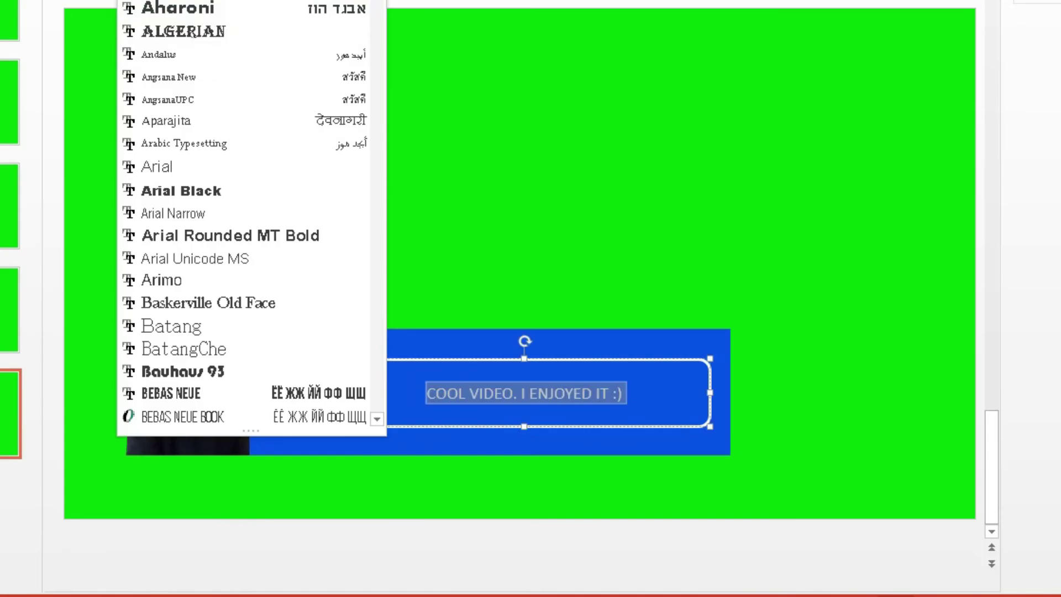
scroll(243, 213, "down", 20)
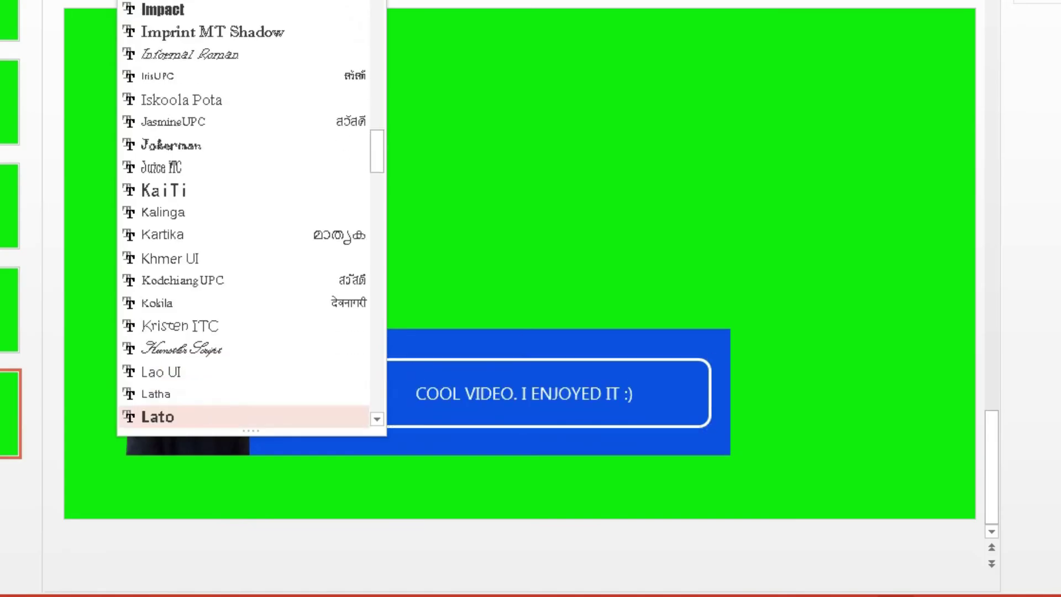
scroll(194, 236, "down", 2)
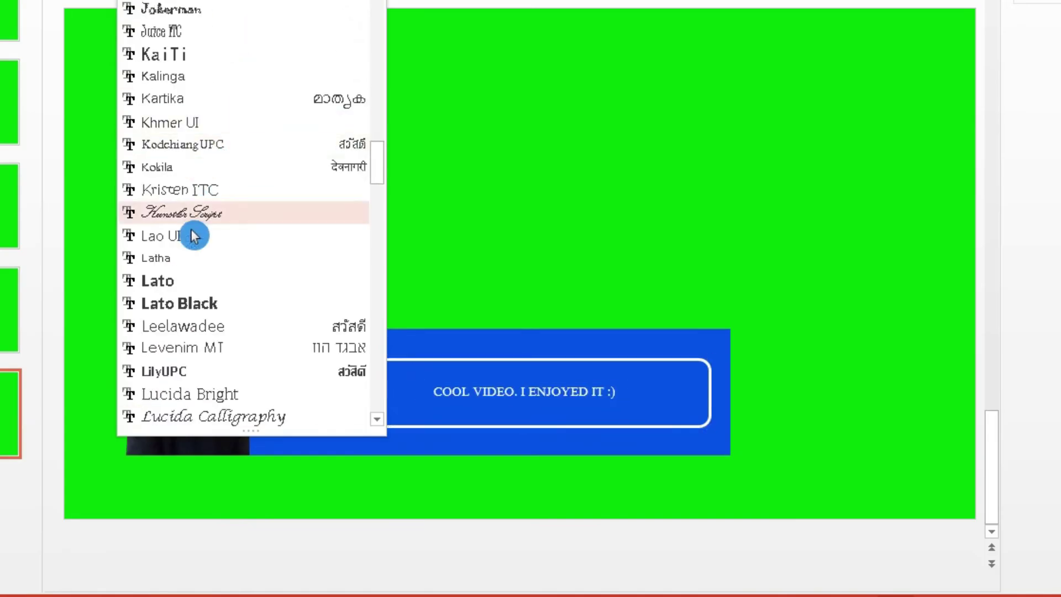
left_click(174, 280)
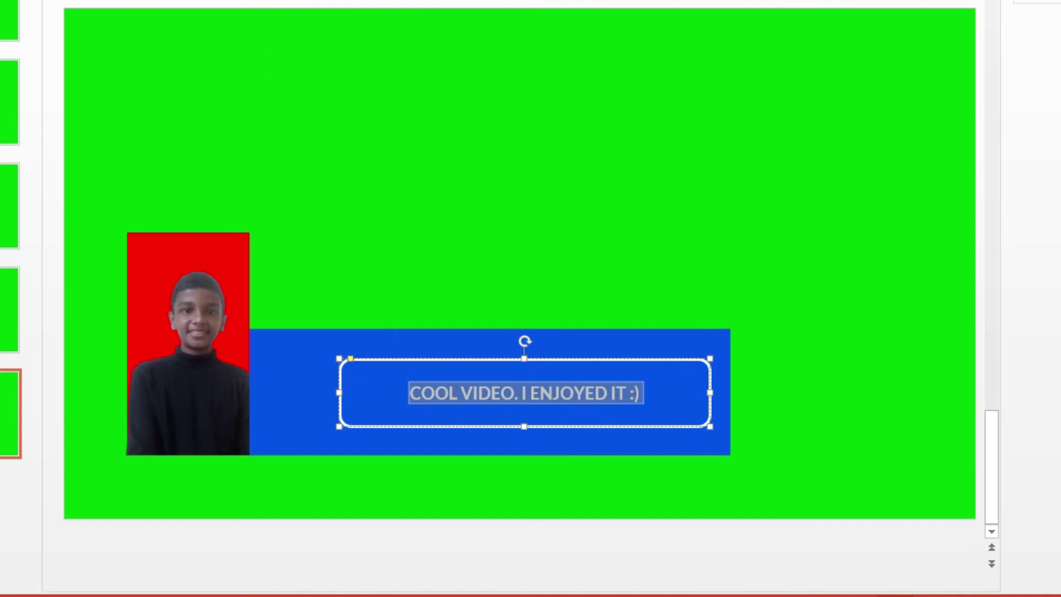
key("ctrl+shift+period")
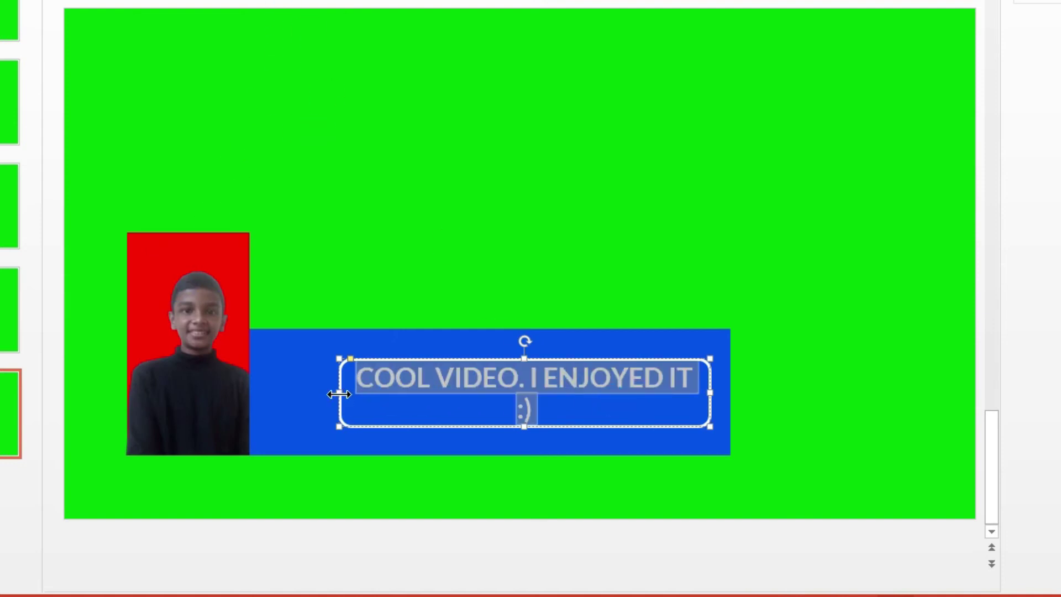
- Widen and nudge the comment box left so it fits one line, then draw a small circle
left_click_drag(339, 393, 320, 392)
mouse_move(373, 427)
left_mouse_down()
mouse_move(362, 431)
mouse_move(370, 436)
mouse_move(370, 427)
left_mouse_up()
left_click(370, 278)
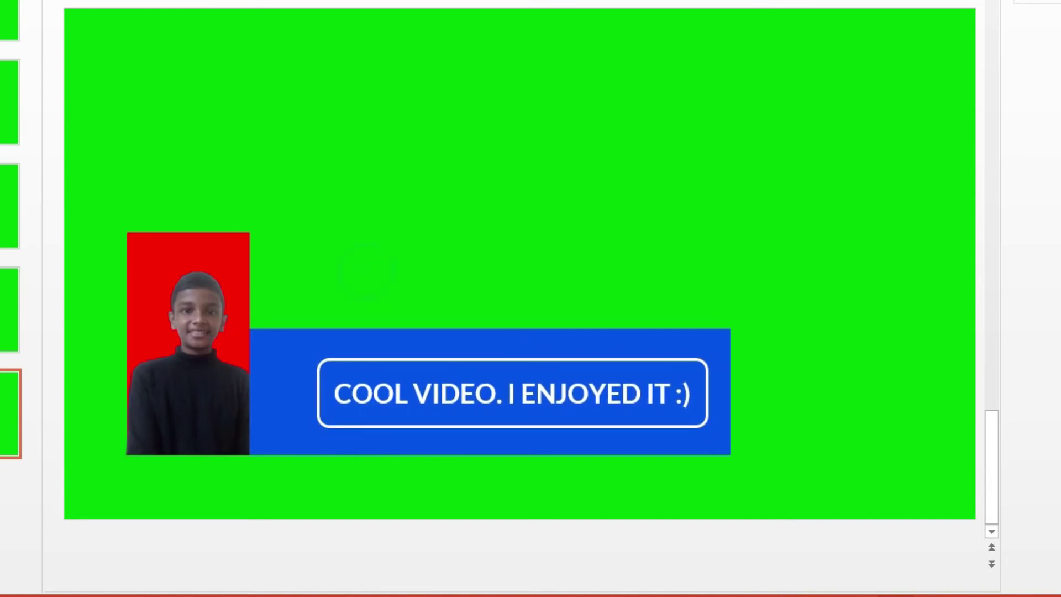
left_click(282, 53)
left_click_drag(329, 105, 348, 120)
- Remove the outline from the H circle
double_click(317, 88)
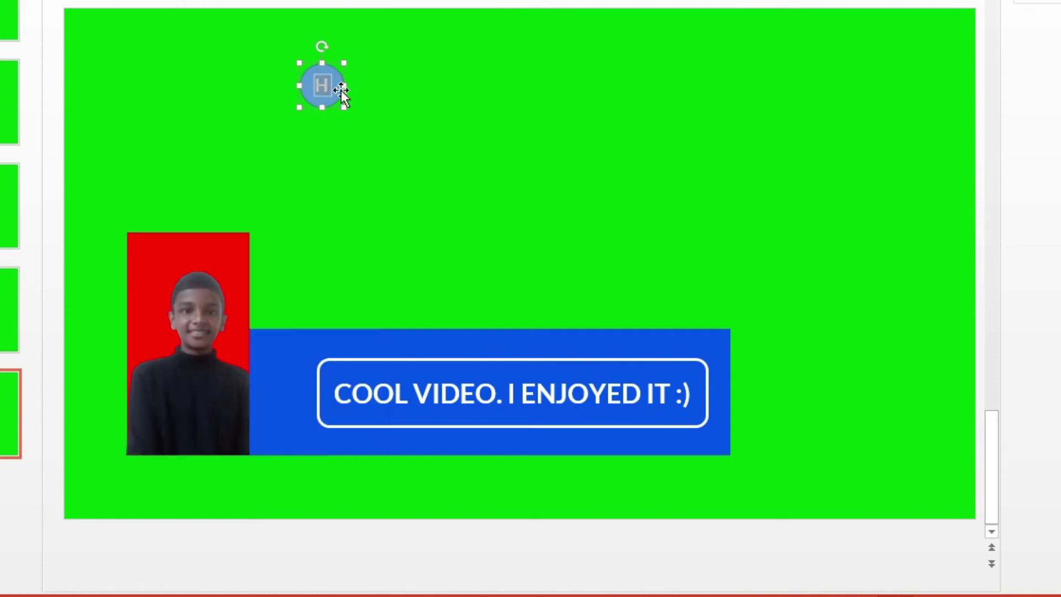
left_click(569, 30)
left_click(561, 67)
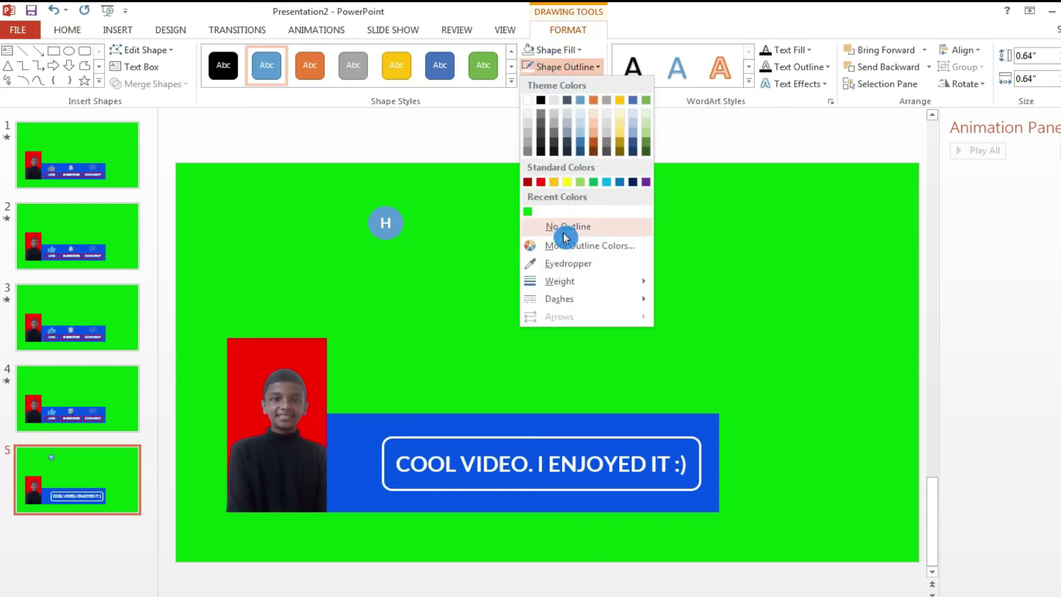
left_click(564, 232)
- Fill the H circle with pink from the More Colors standard palette
left_click(555, 50)
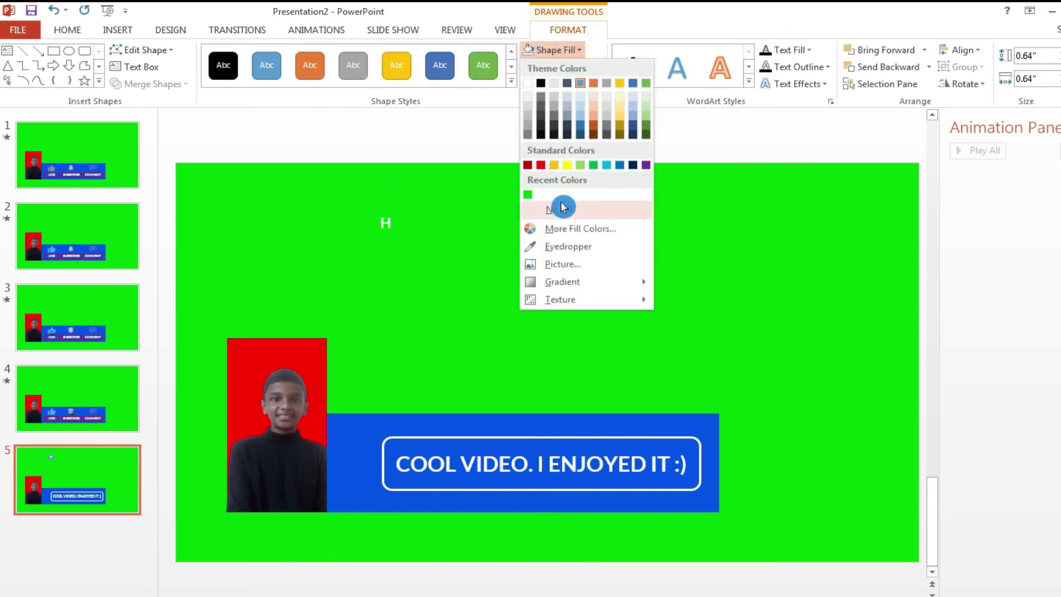
left_click(553, 246)
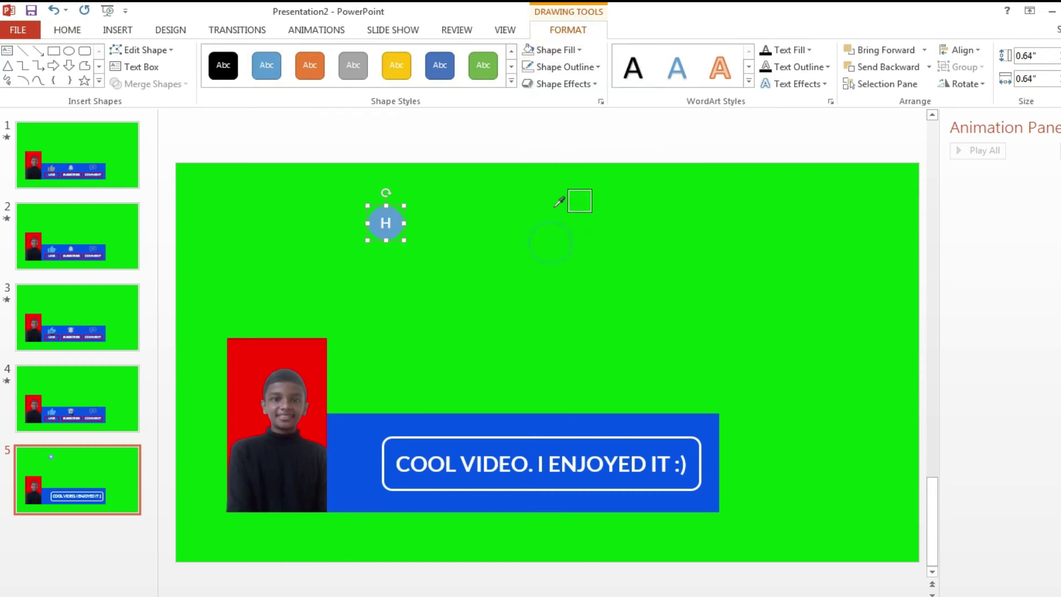
left_click(556, 51)
left_click(566, 226)
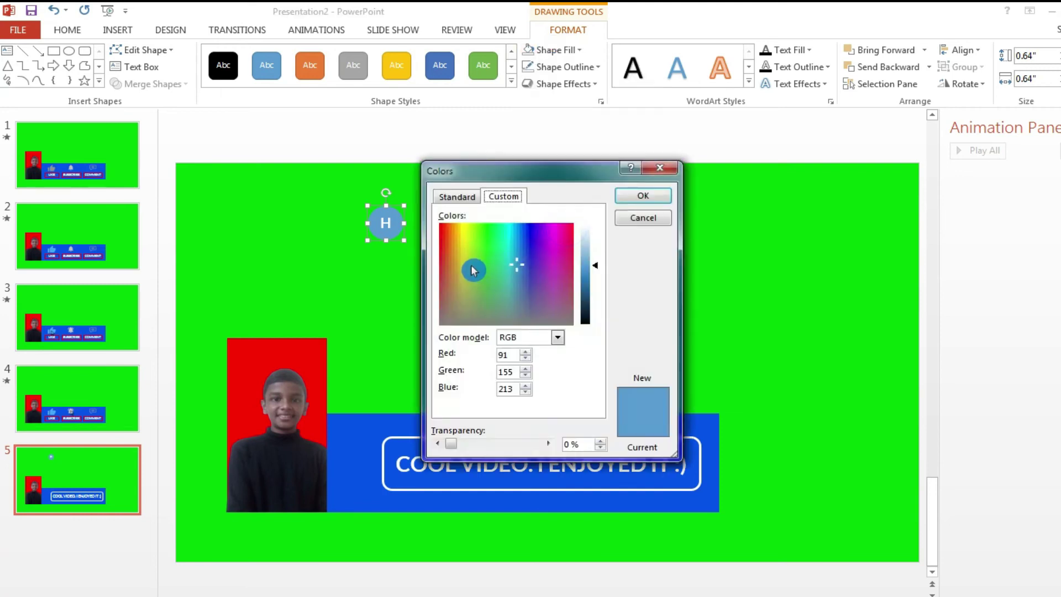
left_click(464, 197)
left_click(543, 301)
left_click(643, 195)
left_click(417, 233)
- Move the H circle to the blue banner's left end, set H to 24 pt, and select it with the comment box
double_click(384, 221)
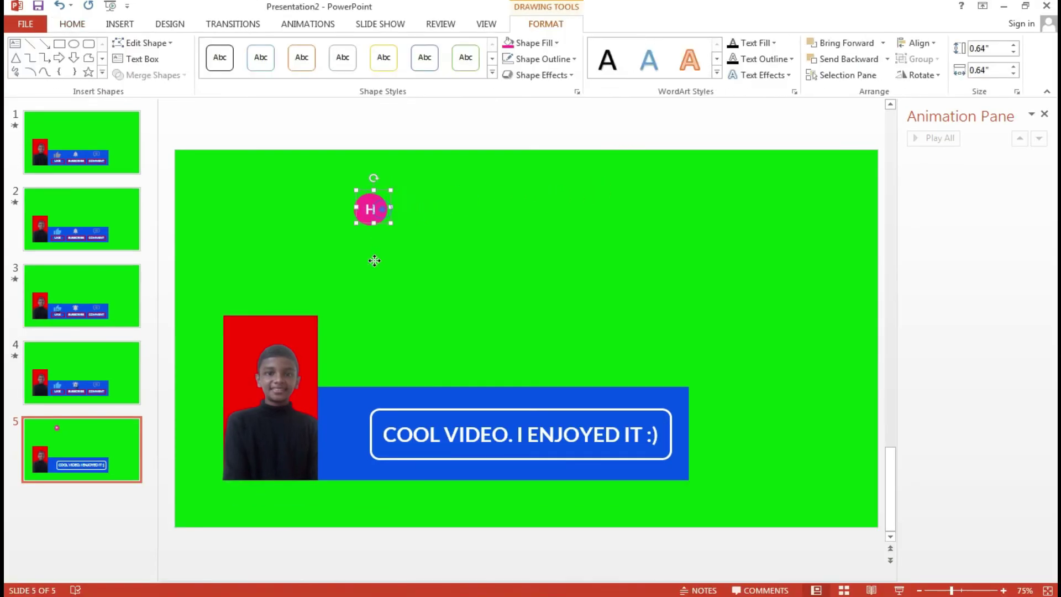
left_click_drag(373, 210, 337, 426)
left_click(73, 24)
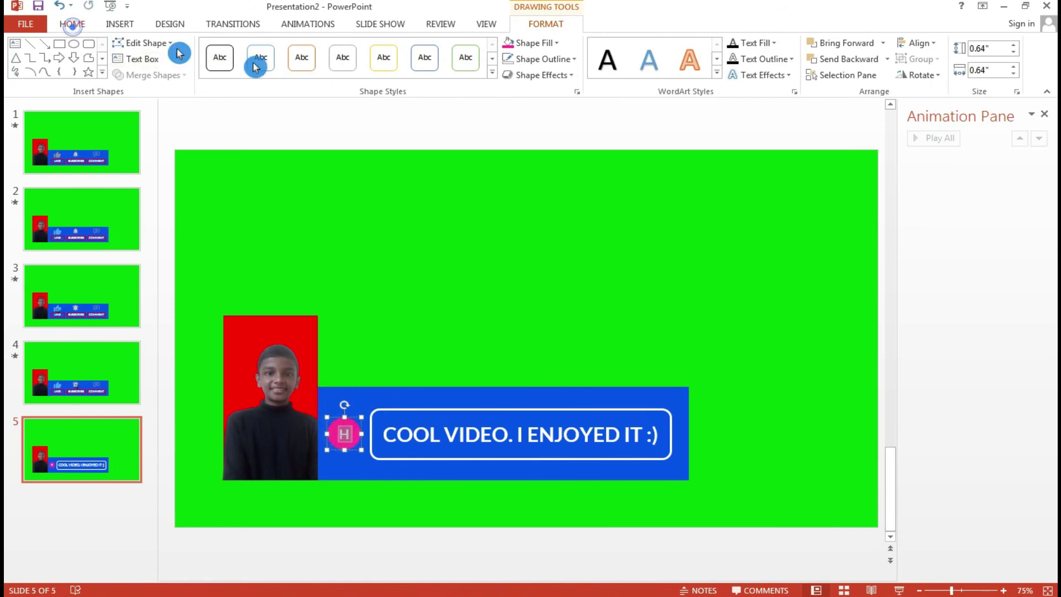
left_click(335, 55)
left_click(434, 315)
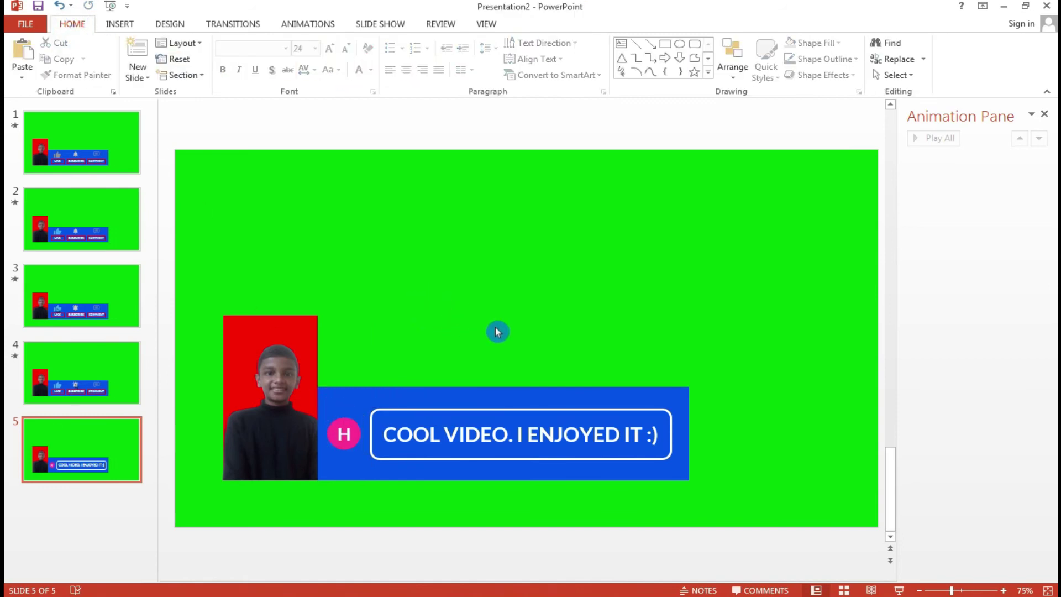
left_click(341, 425)
left_click(394, 409, "shift")
- Group the H circle with the comment box
right_click(393, 410)
left_click(445, 299)
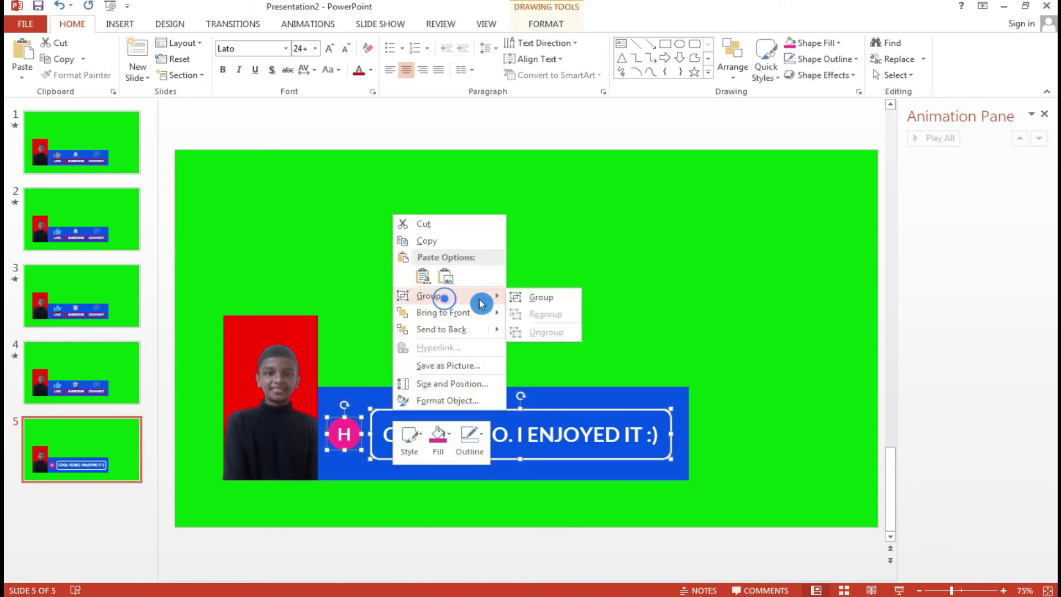
left_click(542, 297)
- Give the group a 0.25-second Wipe From Left entrance and duplicate slide 5
left_click(308, 23)
left_click(675, 77)
left_click(687, 161)
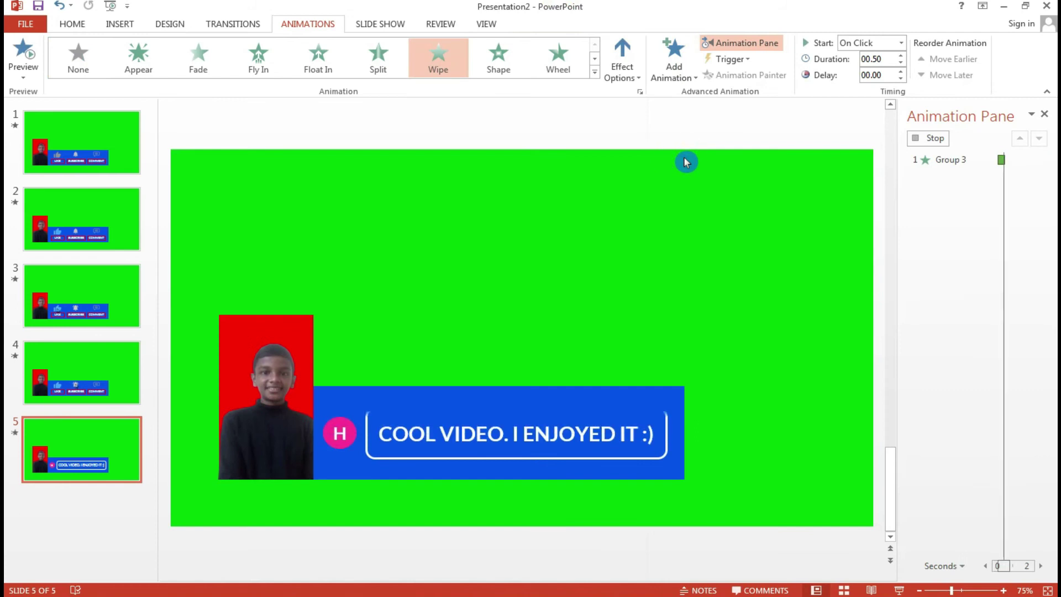
left_click(622, 63)
left_click(682, 147)
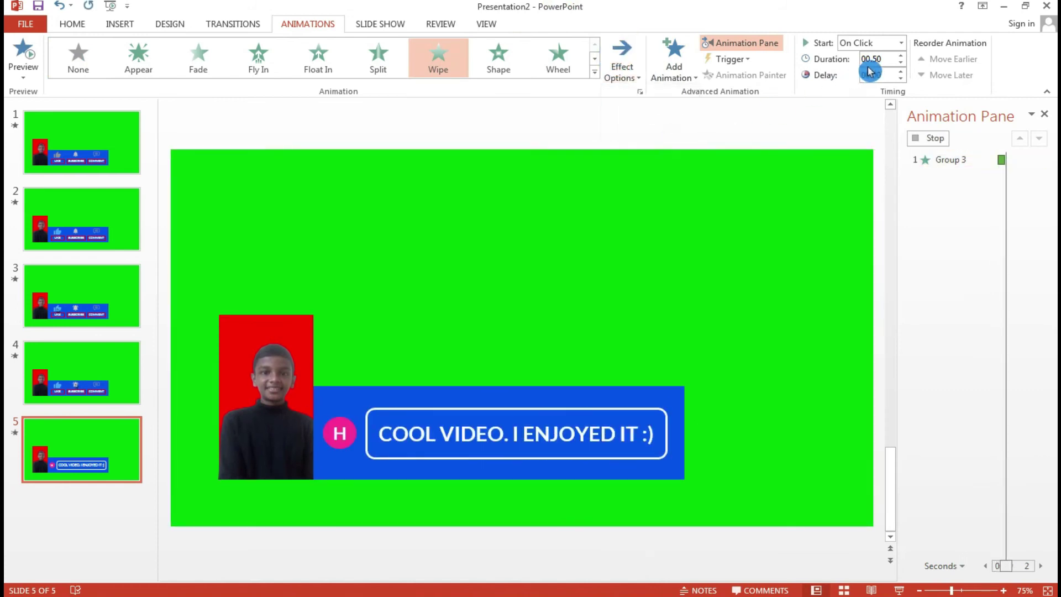
left_click(900, 63)
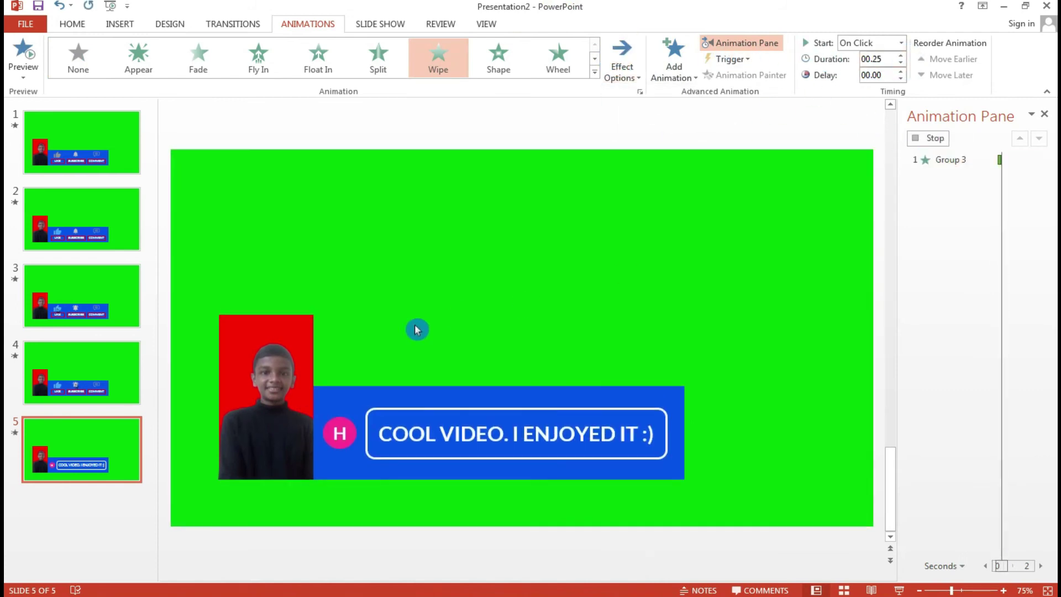
right_click(61, 471)
left_click(89, 289)
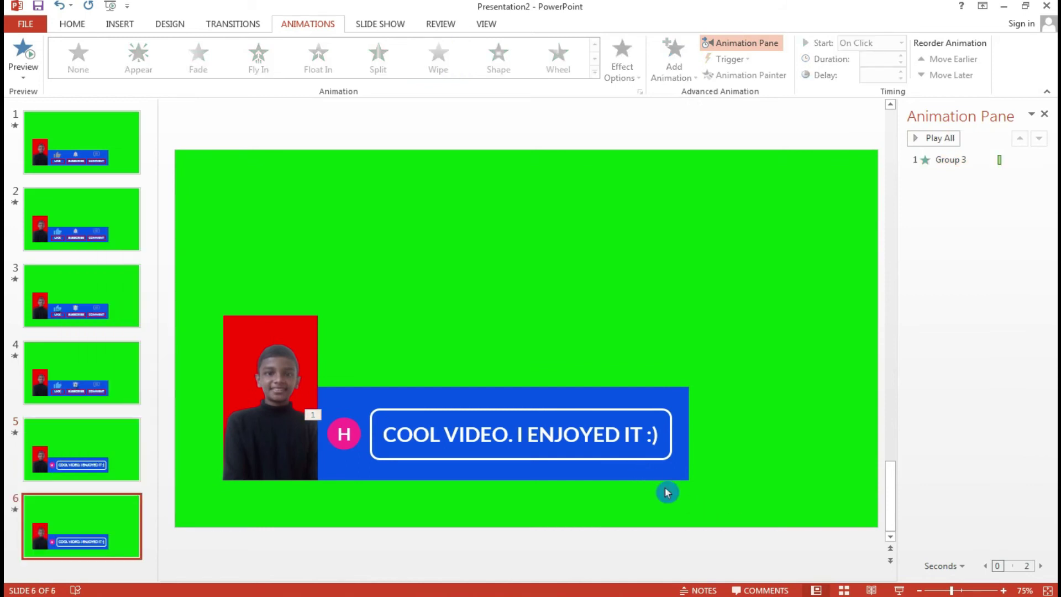
- Delete the comment group and add a rectangle containing the text THANK YOU!!!
left_click_drag(723, 514, 320, 312)
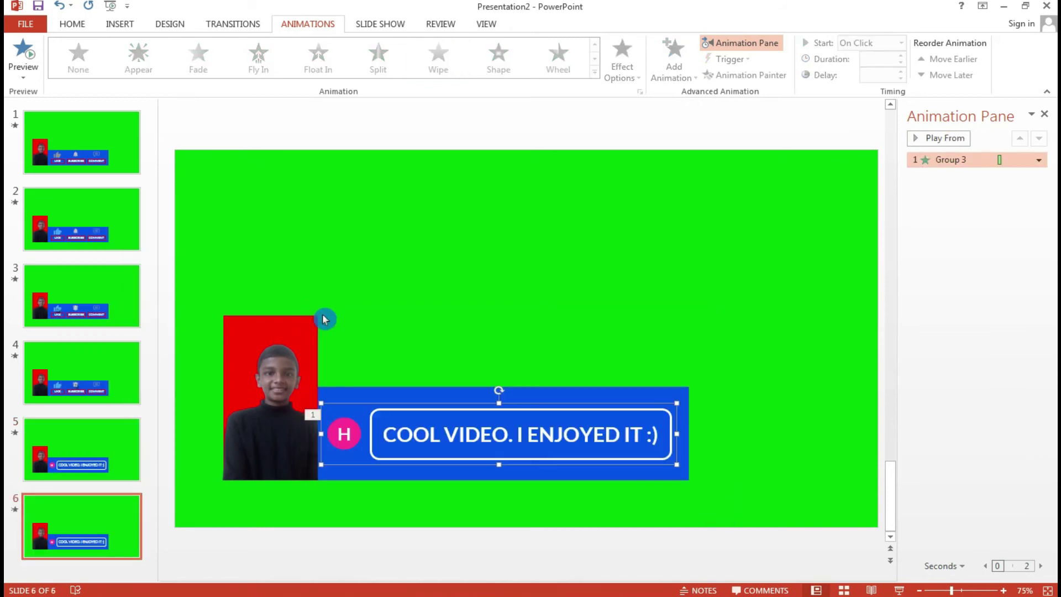
key("Delete")
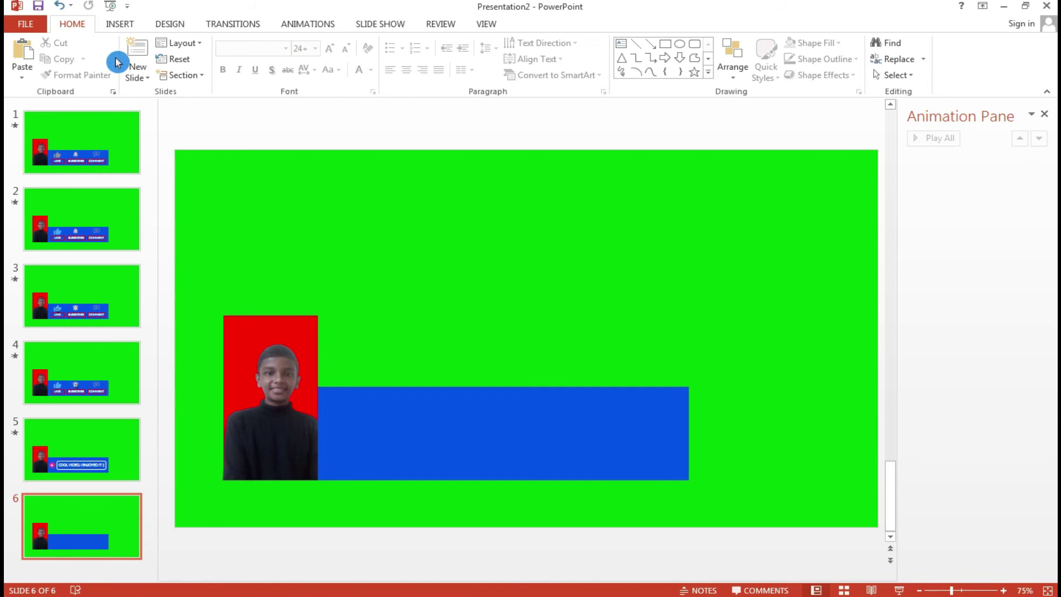
left_click(130, 24)
left_click(253, 53)
left_click(289, 107)
left_click_drag(359, 197, 791, 338)
type("THANK YOU!!!")
- Set THANK YOU!!! in Lato and enlarge it to 66 pt
key("ctrl+a")
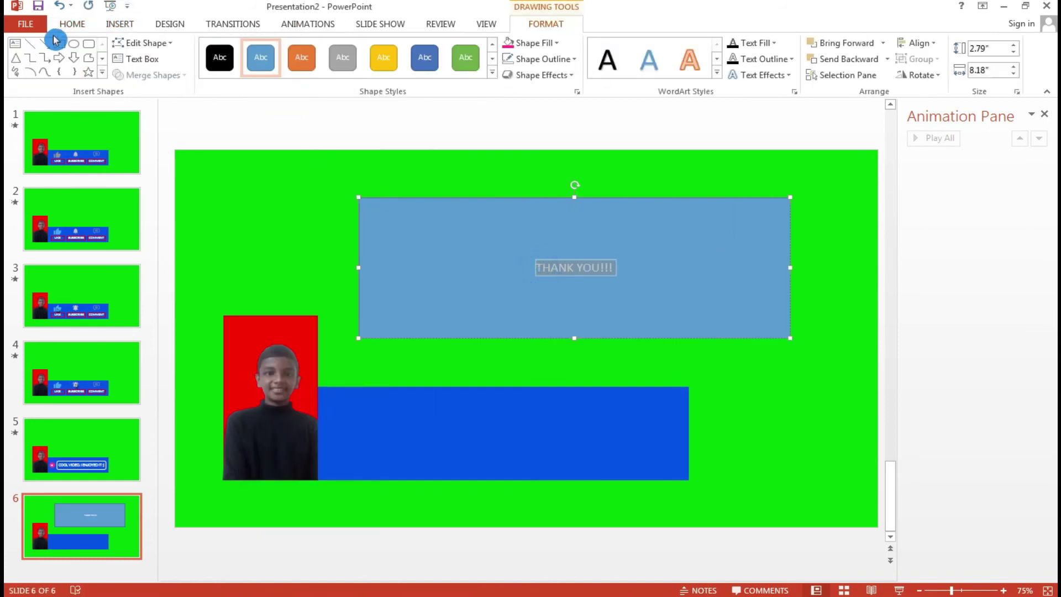
left_click(74, 24)
left_click(290, 48)
left_click(283, 125)
left_click(564, 24)
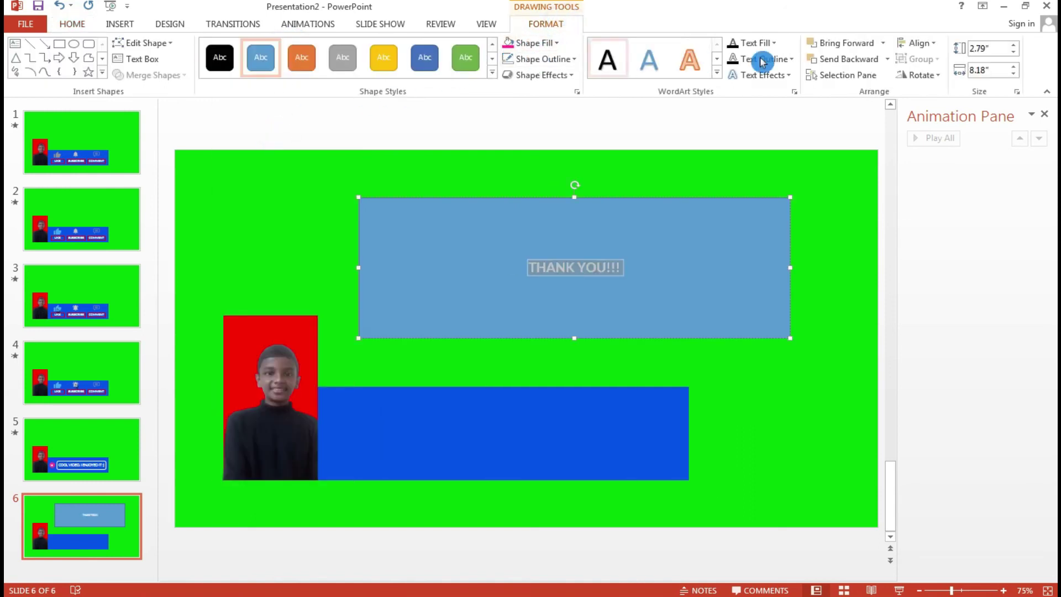
left_click(72, 24)
left_click(329, 49)
left_click(328, 49)
left_click(329, 48)
left_click(329, 48)
left_click(329, 49)
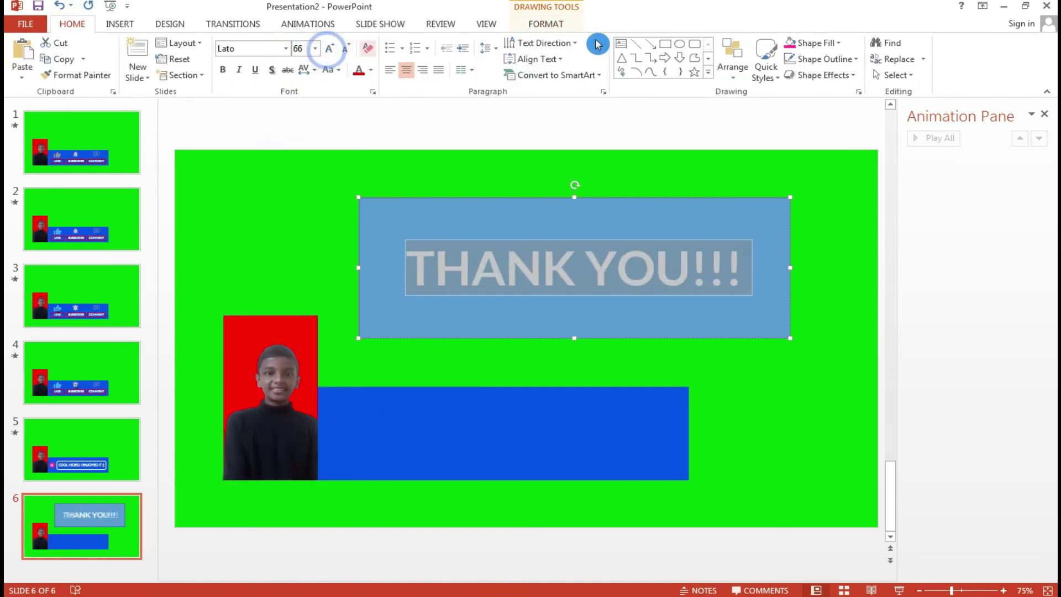
- Give the rectangle No Fill, move it onto the blue banner, then select photo, banner and text
left_click(546, 24)
left_click(532, 42)
left_click(545, 194)
left_click_drag(545, 297, 540, 464)
left_click(533, 327)
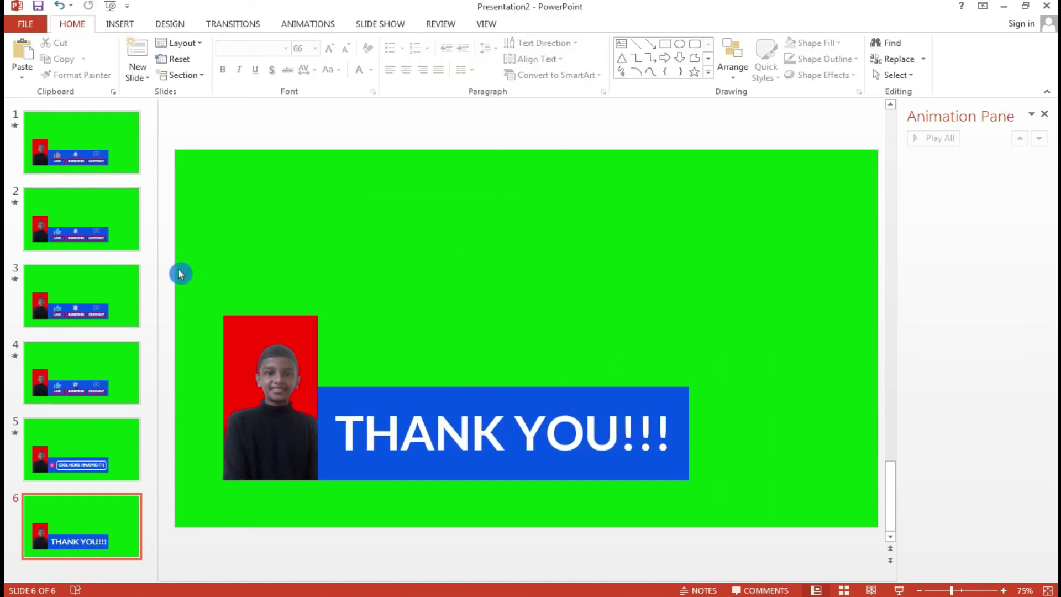
left_click_drag(810, 562, 166, 302)
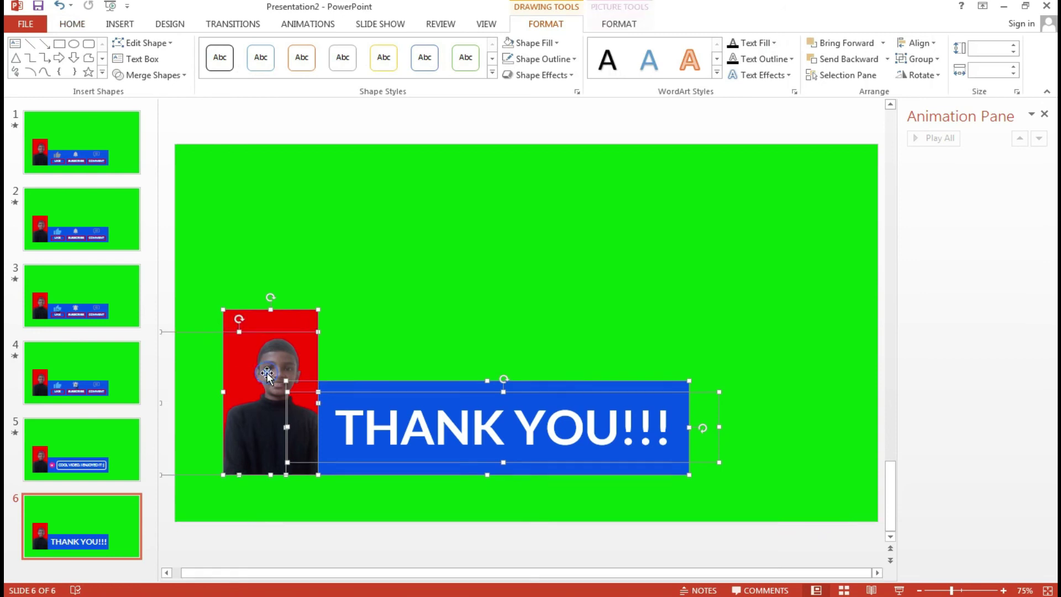
- Group the photo, banner and THANK YOU!!! text and give the group a Fly Out exit
right_click(268, 373)
left_click(311, 454)
left_click(397, 453)
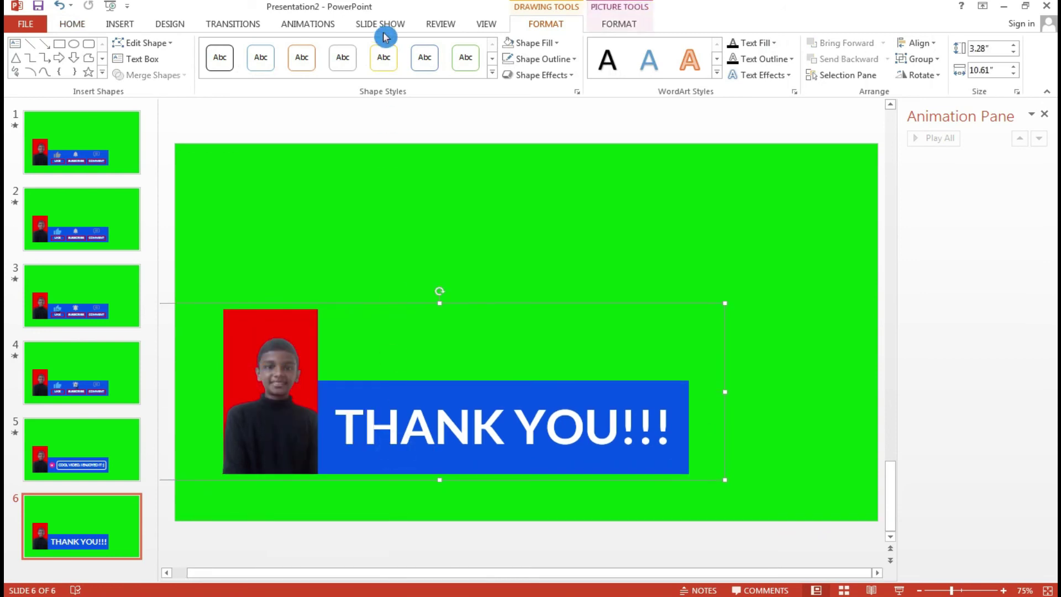
left_click(315, 26)
left_click(674, 55)
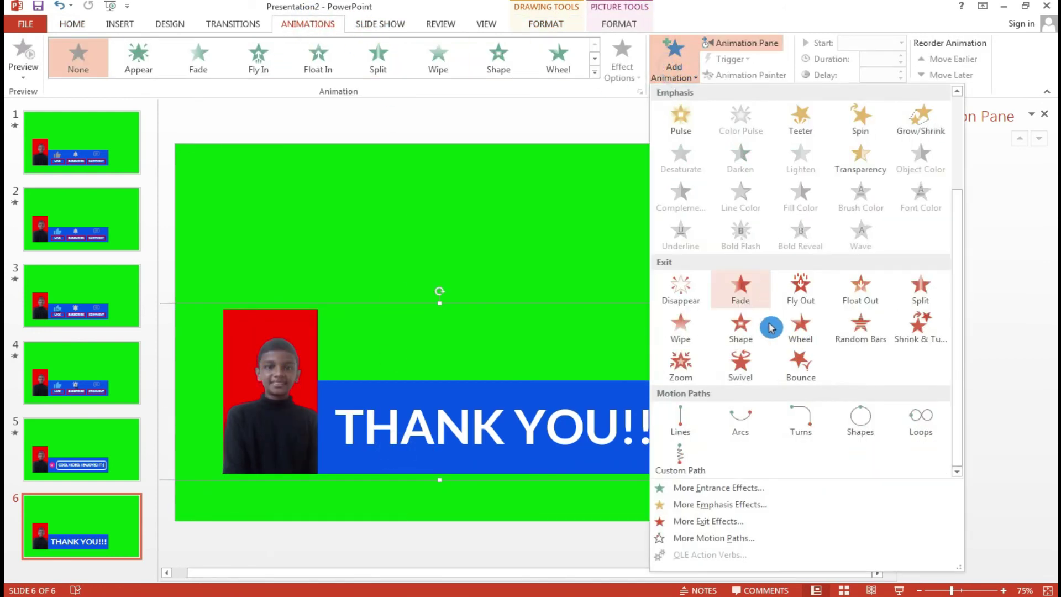
left_click(810, 300)
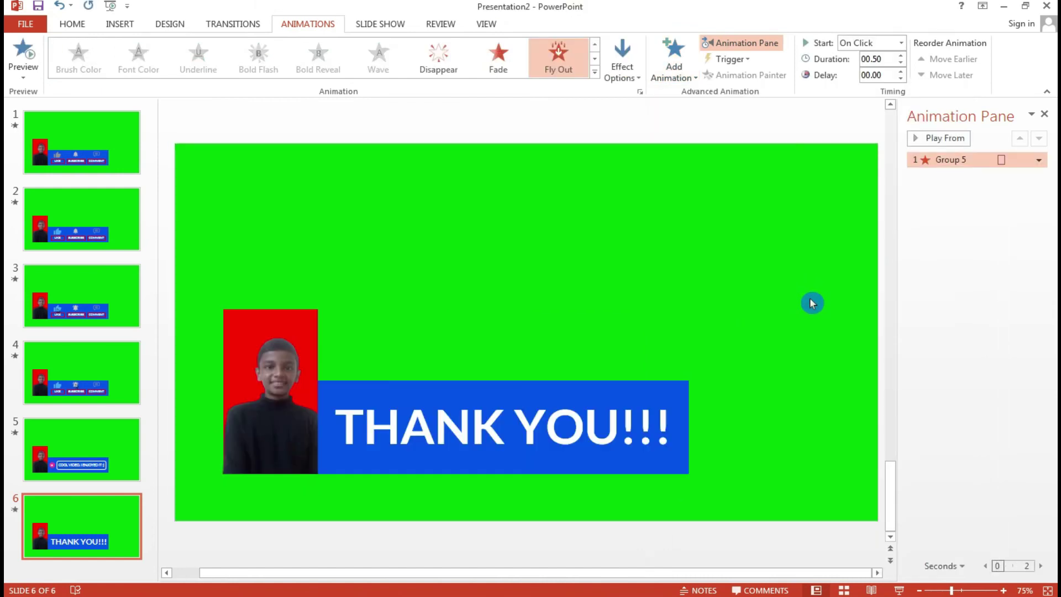
- Set the Fly Out to go To Bottom with a smoothed end, then return to slide 1
left_click(1039, 161)
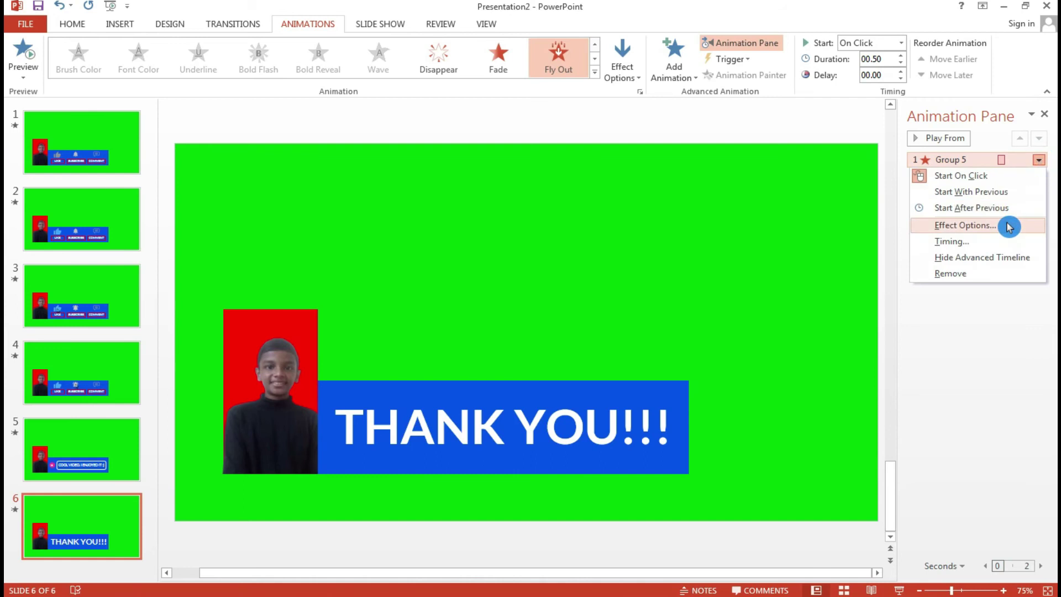
left_click(1012, 223)
left_click_drag(490, 291, 498, 280)
left_click(571, 401)
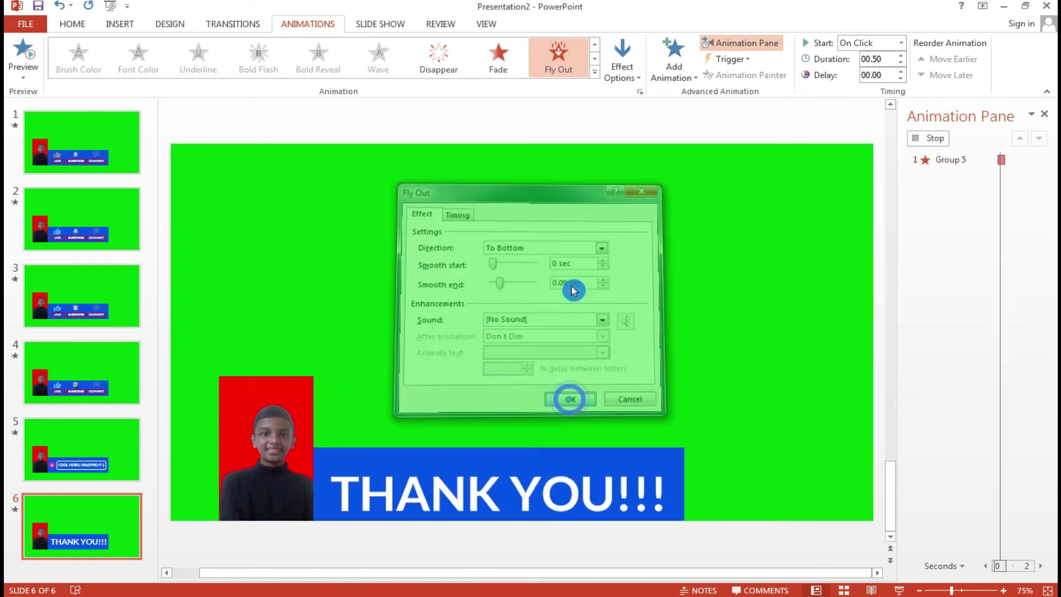
left_click(92, 138)
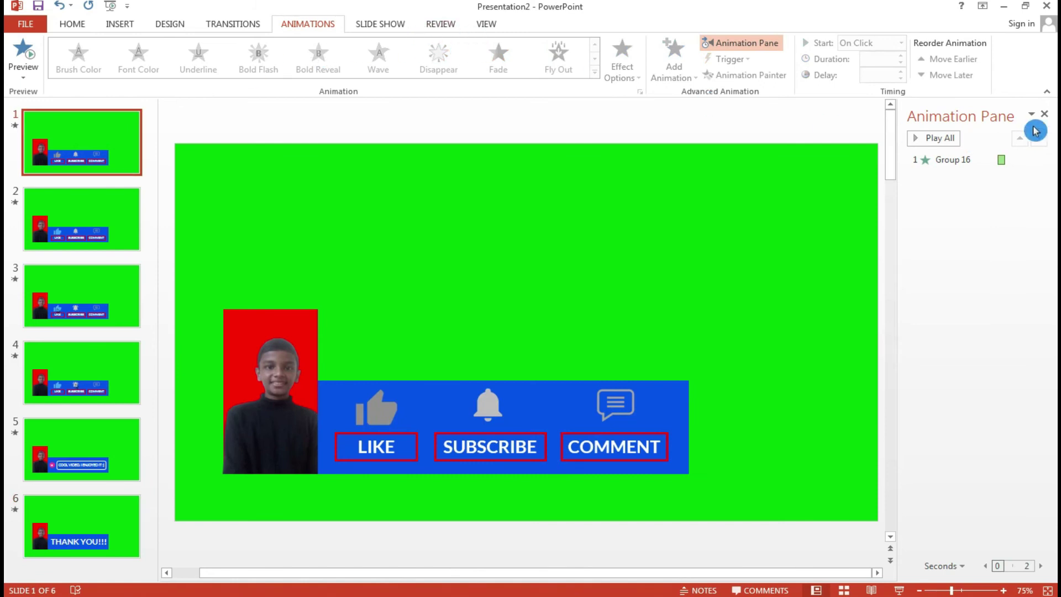
- Close the Animation Pane and start recording the slide show from the beginning
left_click(1050, 119)
left_click(381, 24)
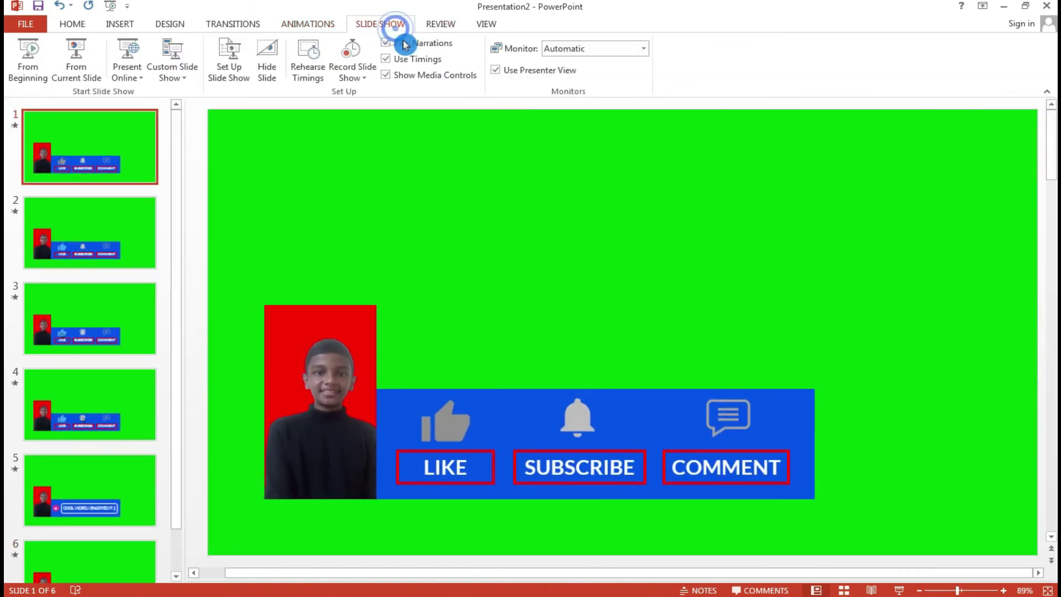
left_click(365, 80)
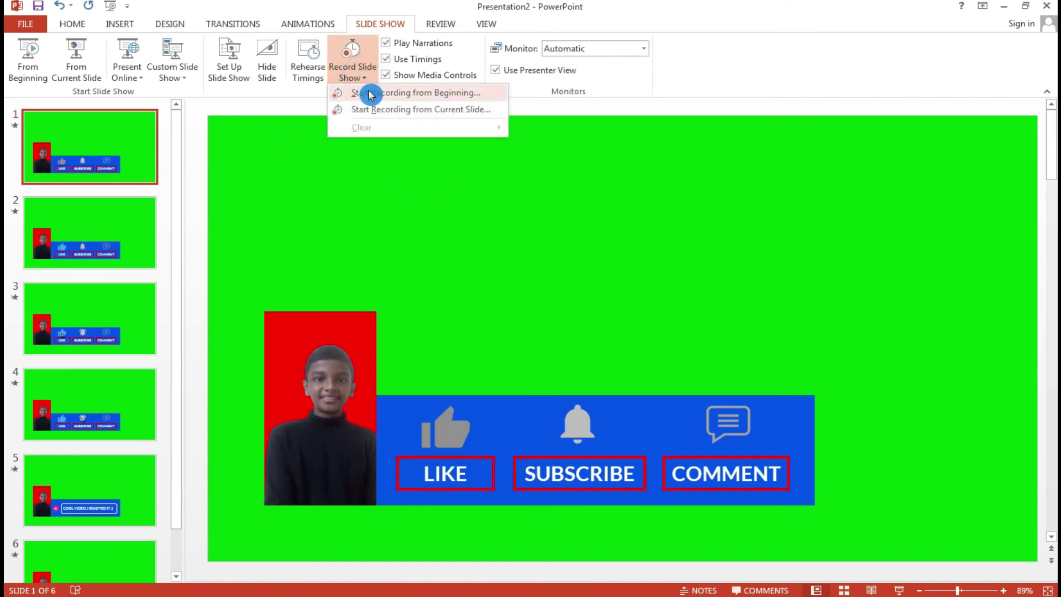
left_click(375, 110)
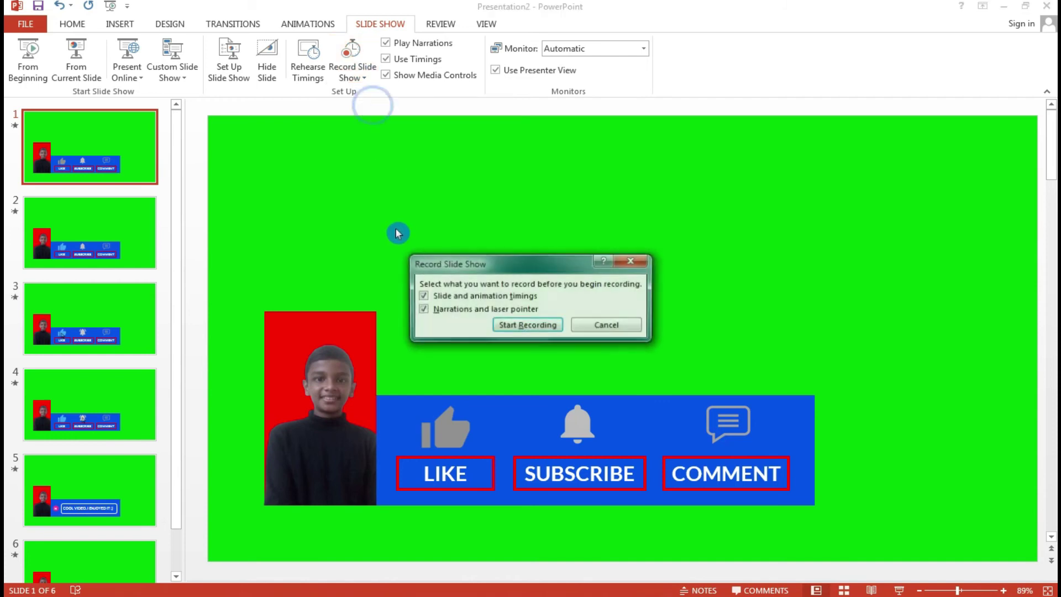
left_click(540, 325)
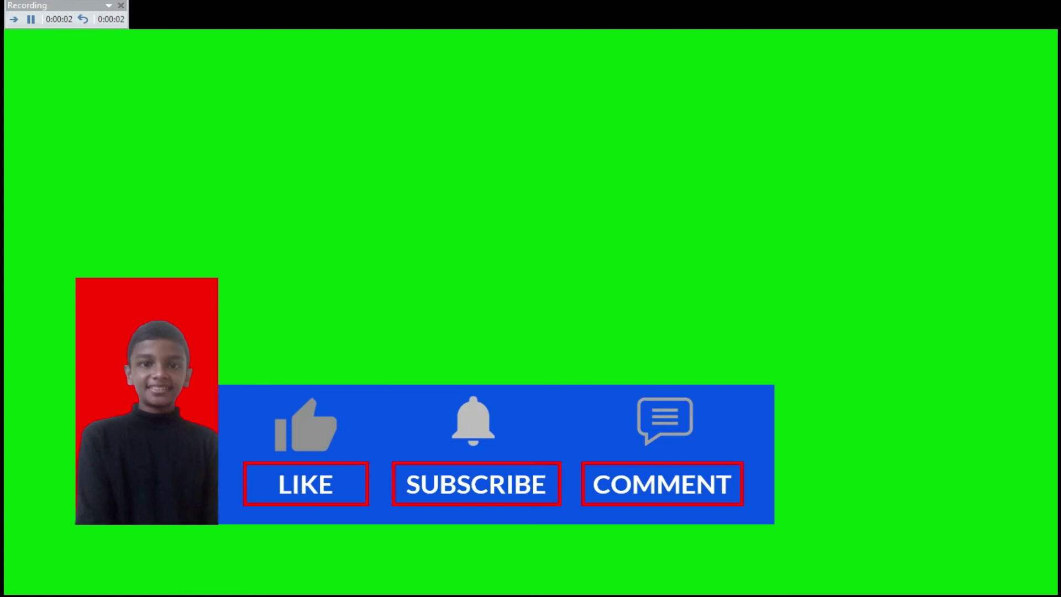
- Advance through the bell, comment box and THANK YOU exit animations, then end the show
left_click(426, 328)
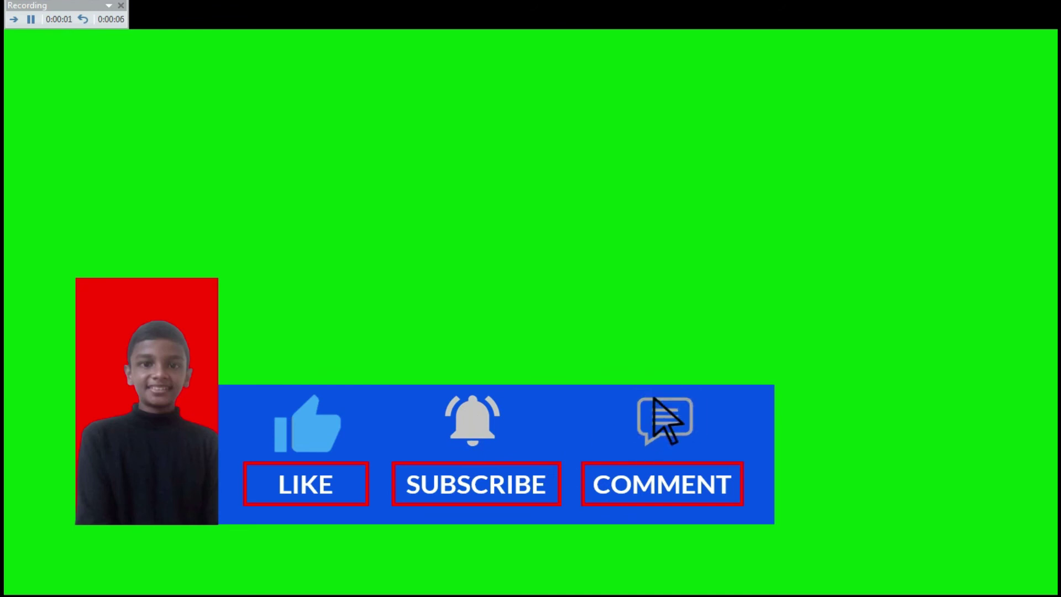
left_click(426, 328)
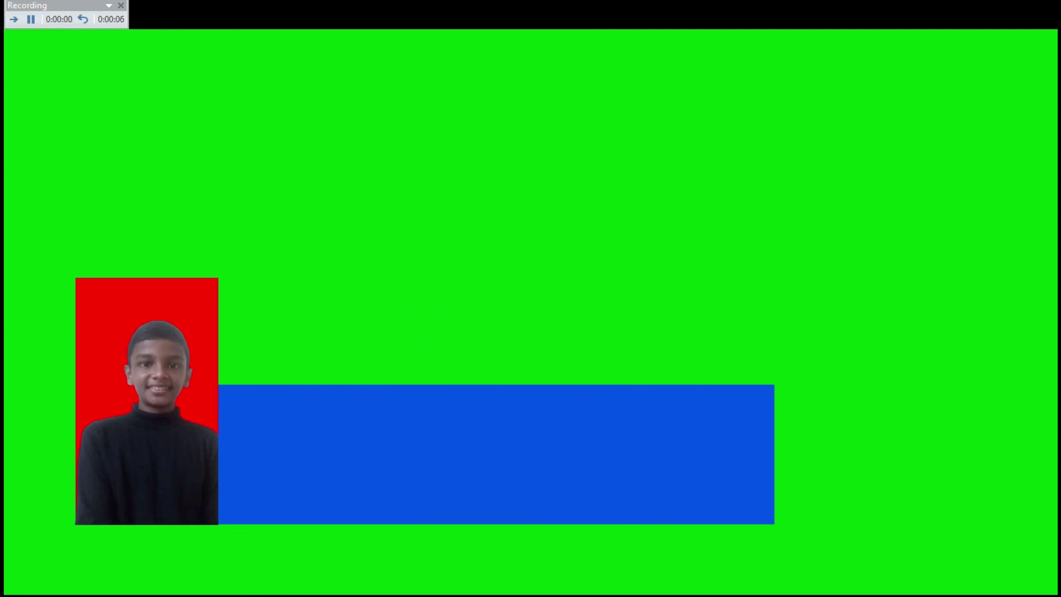
left_click(426, 327)
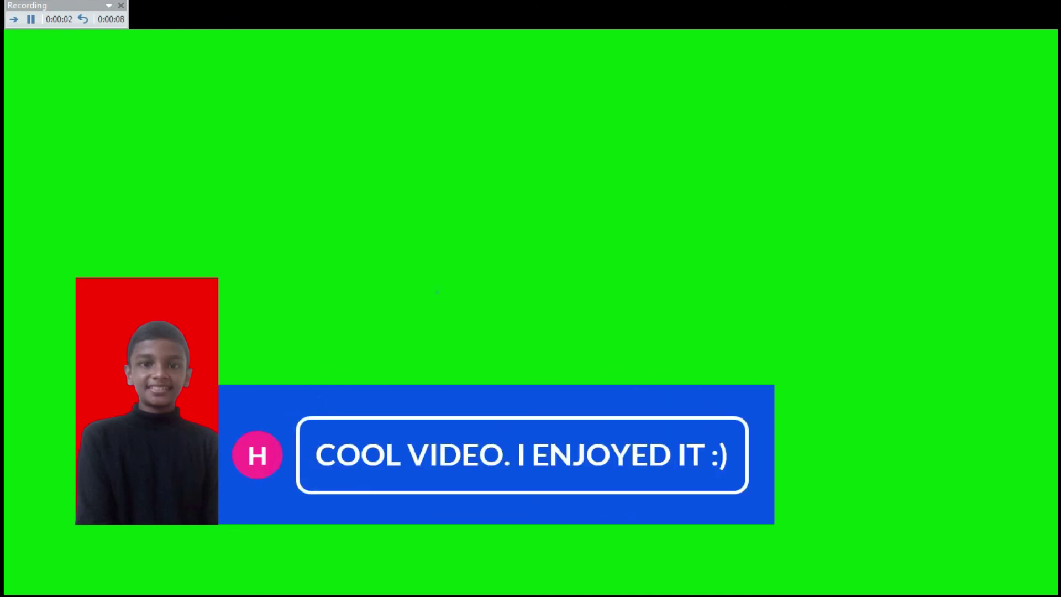
left_click(437, 292)
left_click(437, 292)
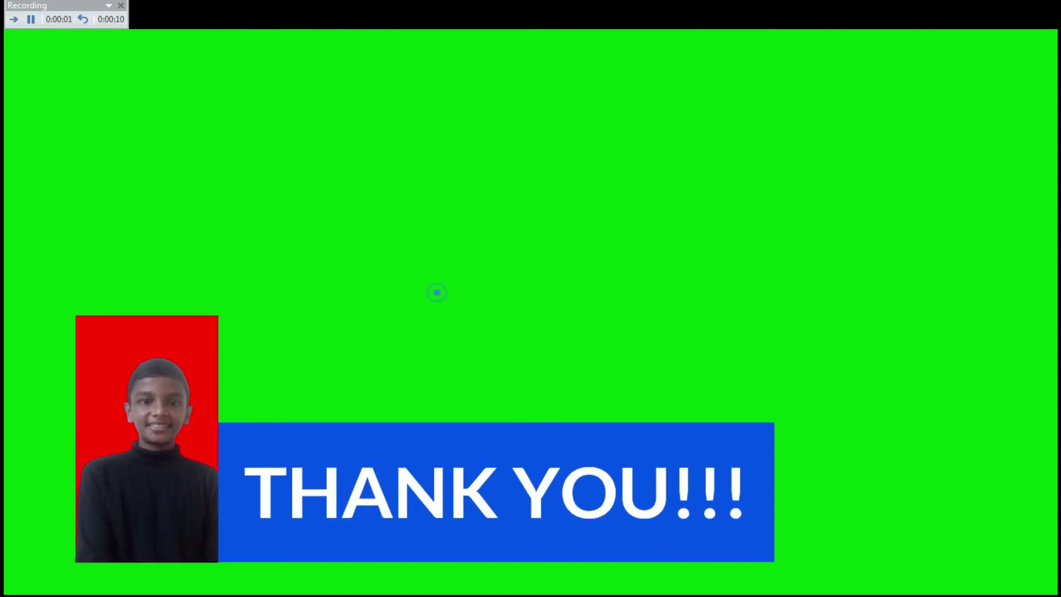
left_click(123, 9)
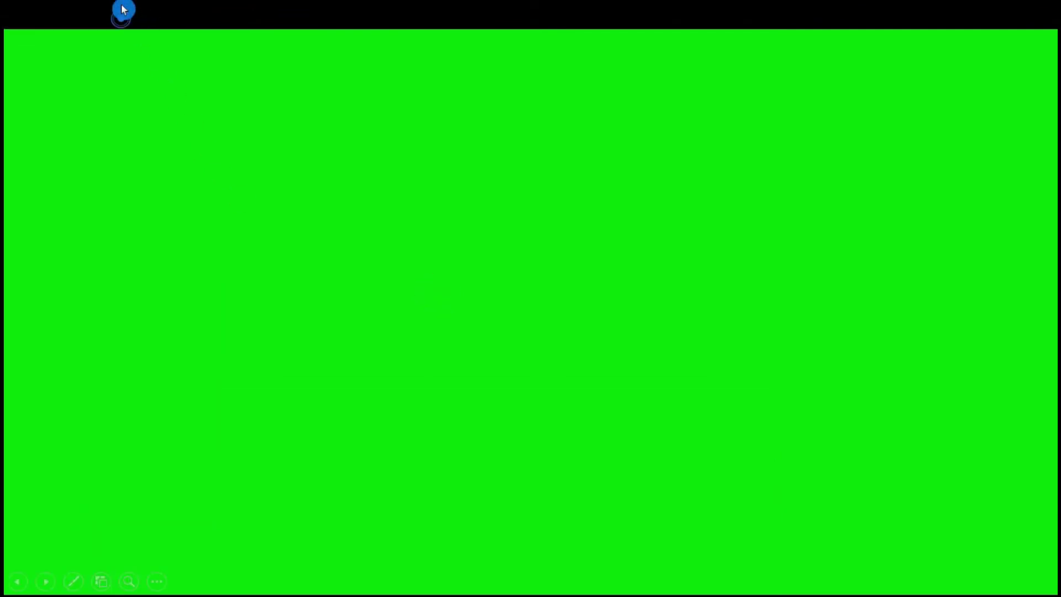
- From File > Export, choose Create a Video for the recorded presentation
left_click(19, 25)
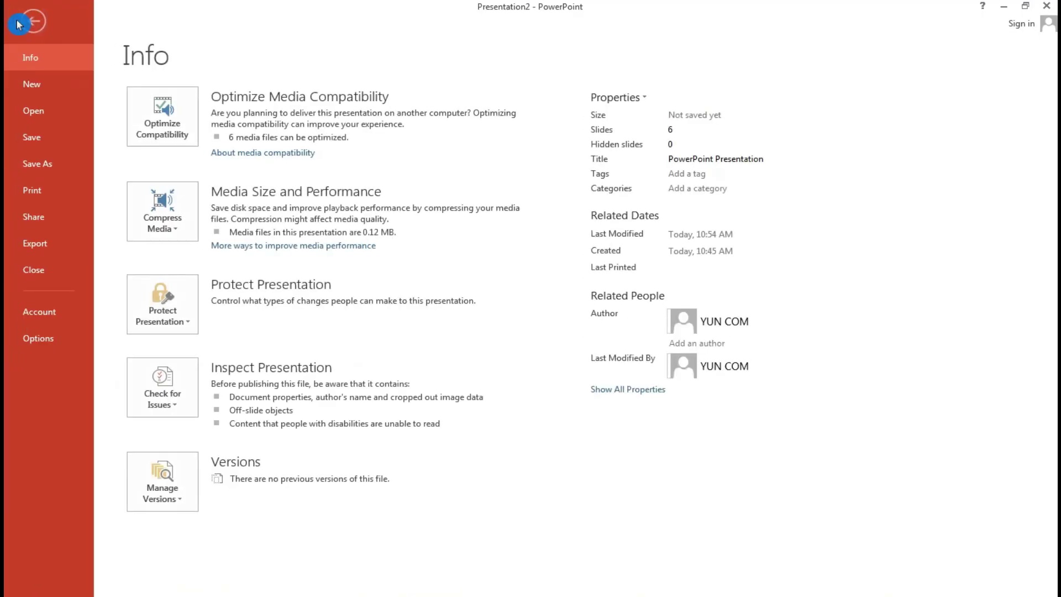
left_click(34, 243)
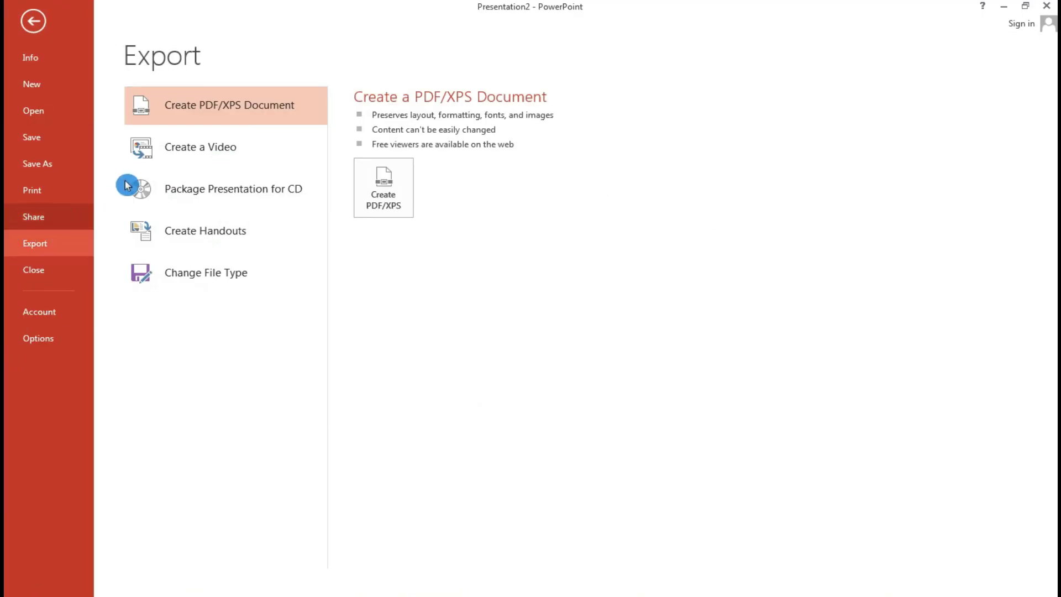
left_click(170, 147)
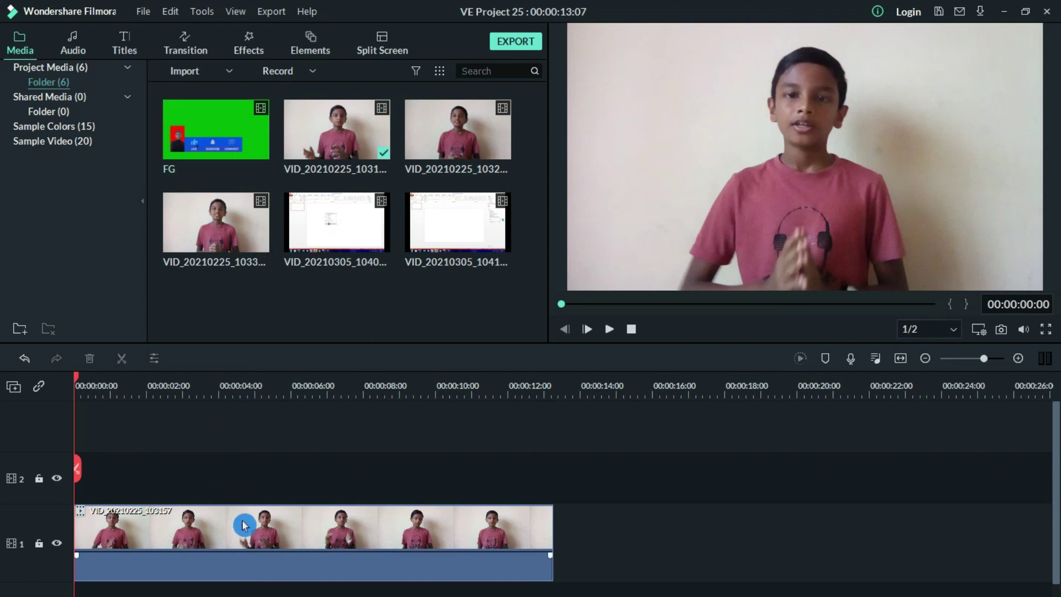
- Place the FG clip on track 2 at 0:00 and open its video settings
left_click_drag(239, 147, 80, 482)
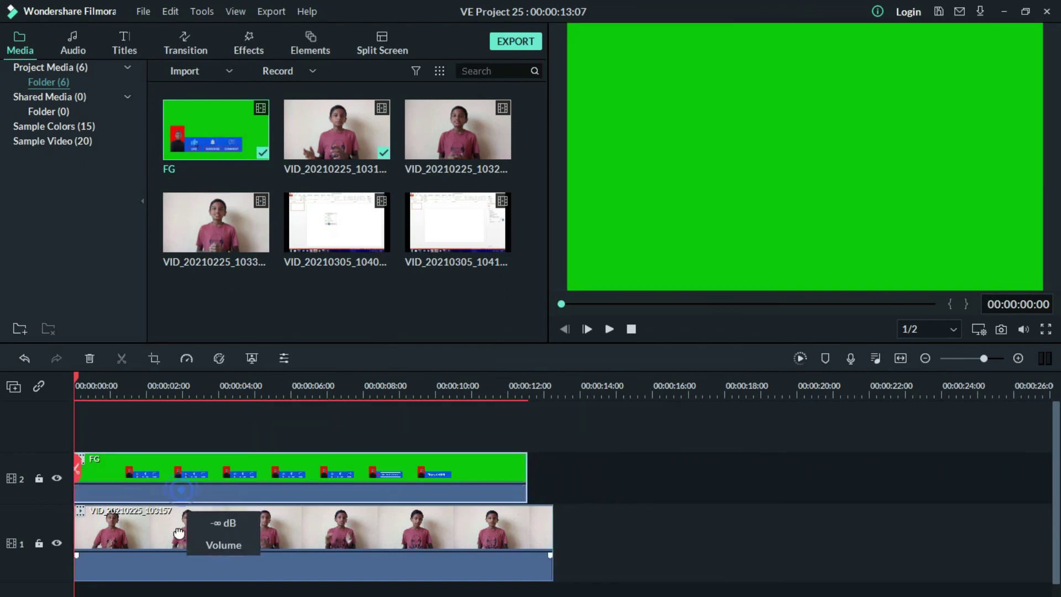
double_click(179, 476)
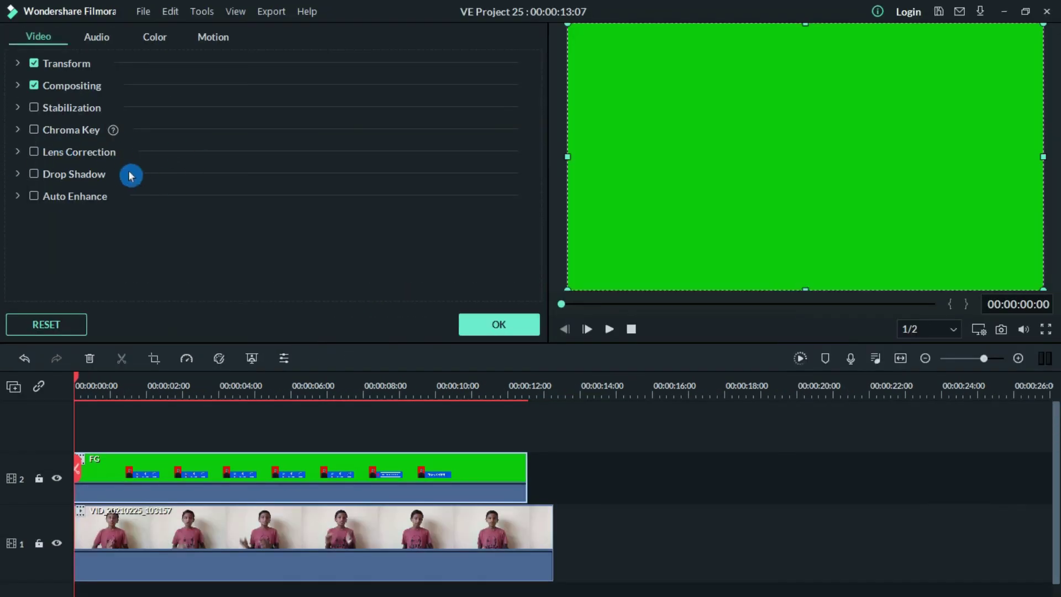
- Enable Chroma Key, pick the green background with the eyedropper, and preview the composite
left_click(51, 135)
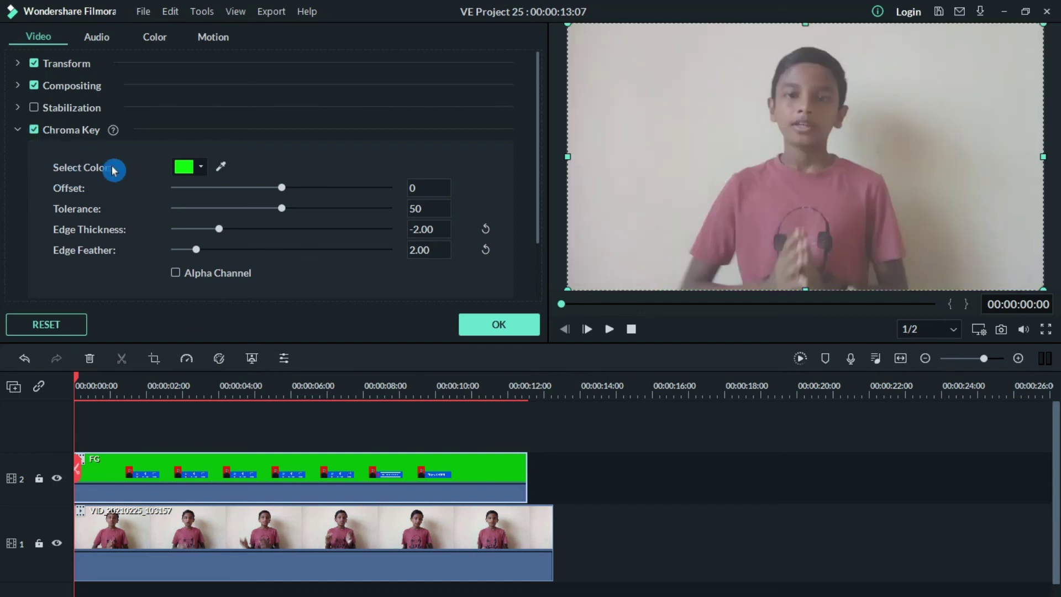
left_click(223, 170)
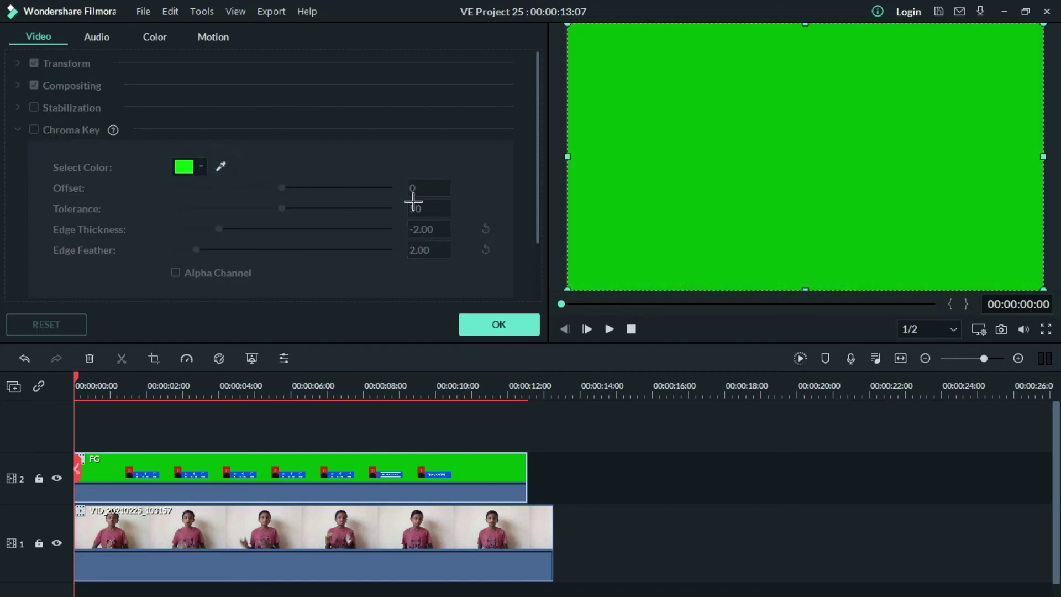
left_click(770, 151)
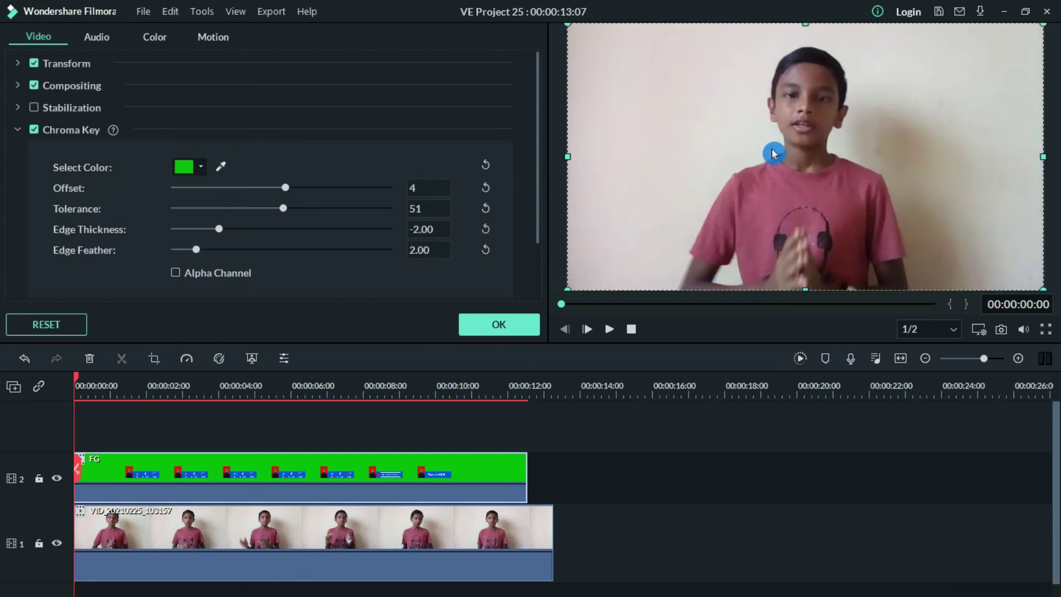
left_click(616, 330)
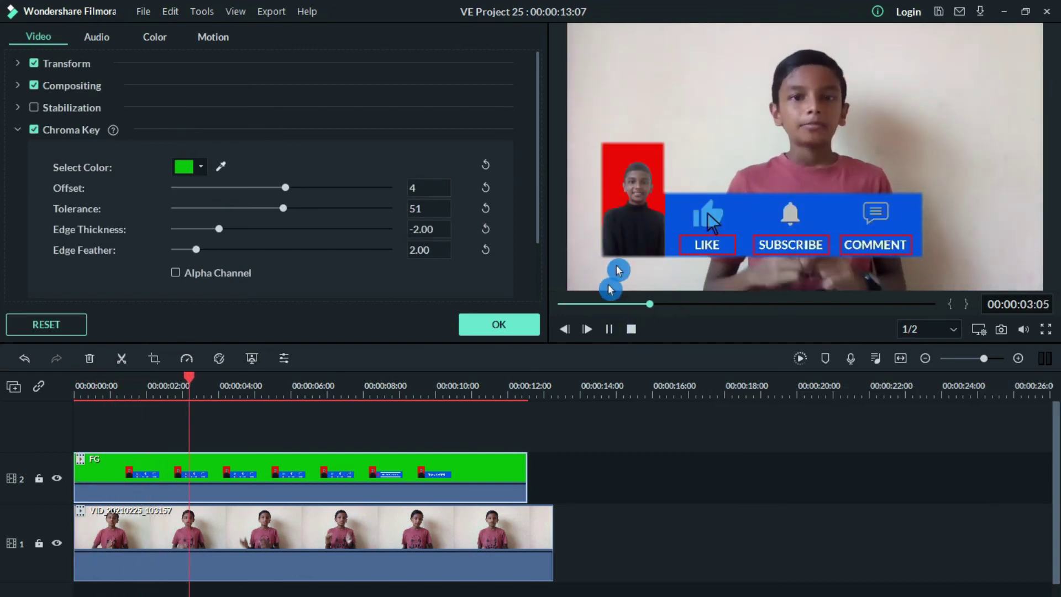
left_click(609, 328)
- Set Edge Feather to 0 and replay the overlay preview over the boy's footage
left_click(351, 184)
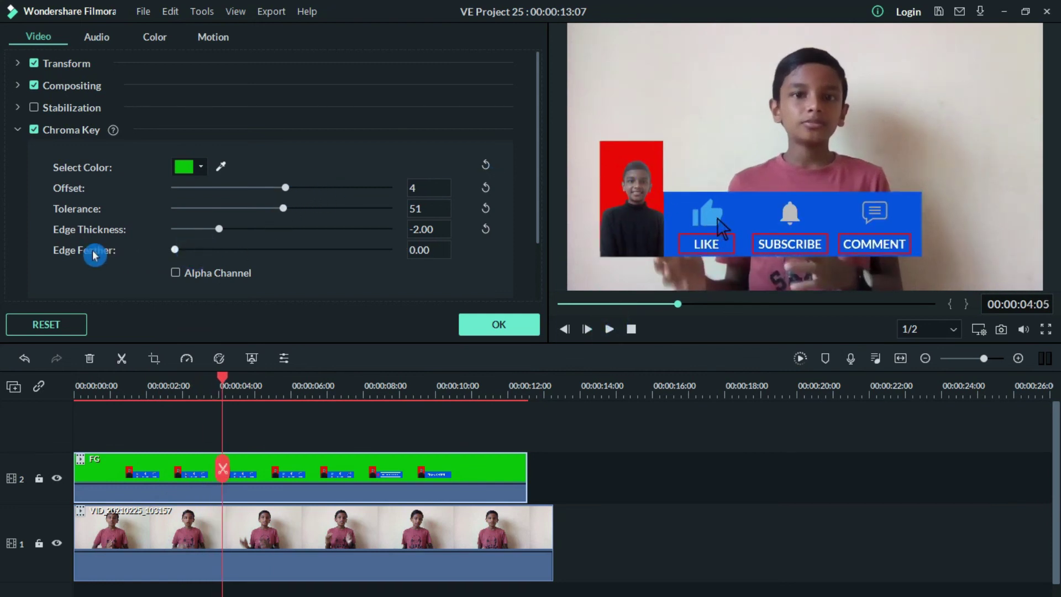
left_click(608, 330)
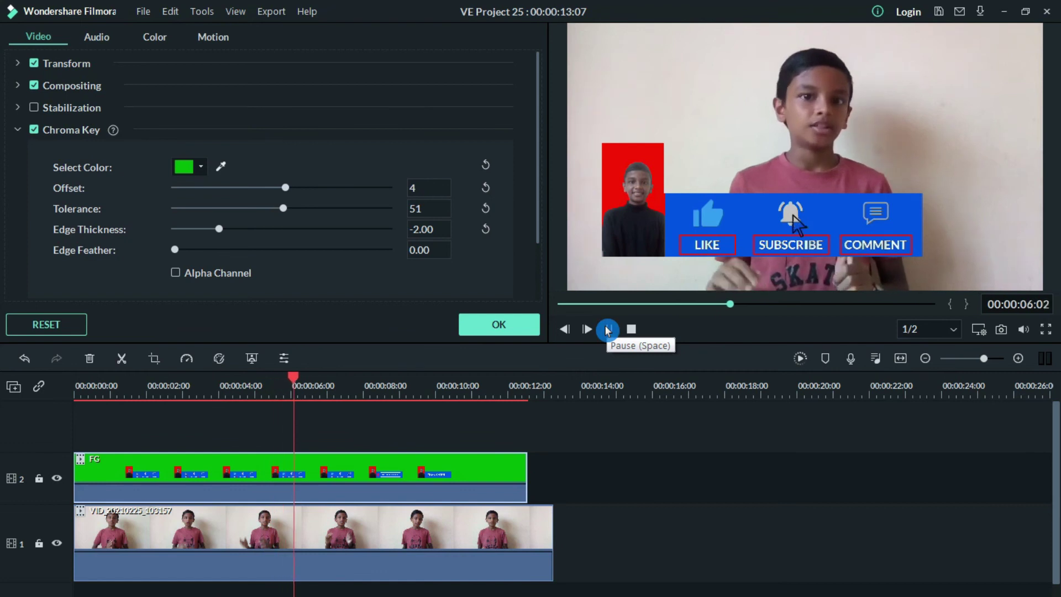
left_click(608, 330)
left_click(855, 202)
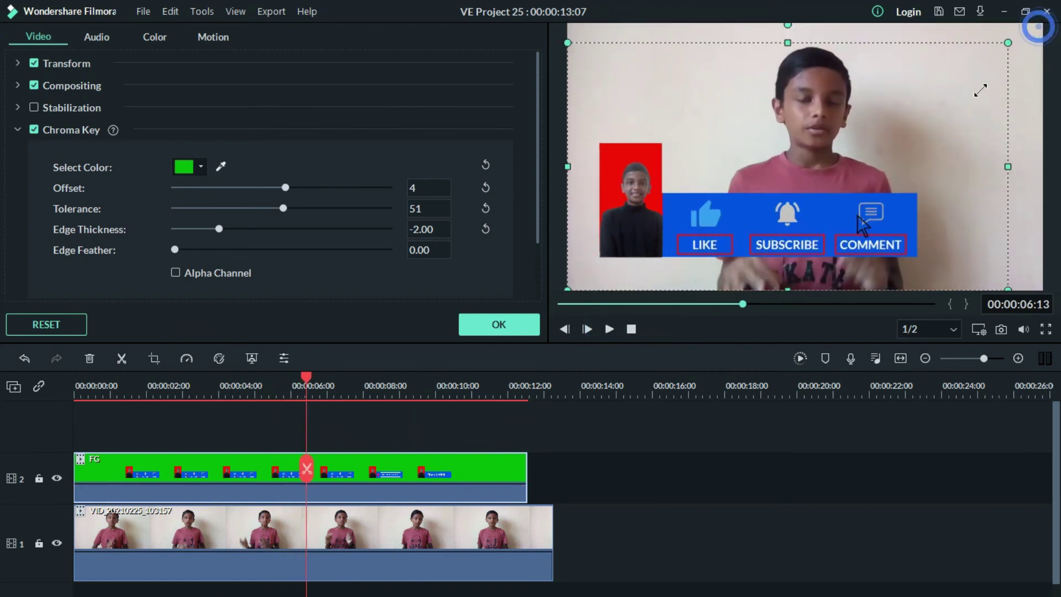
left_click(625, 330)
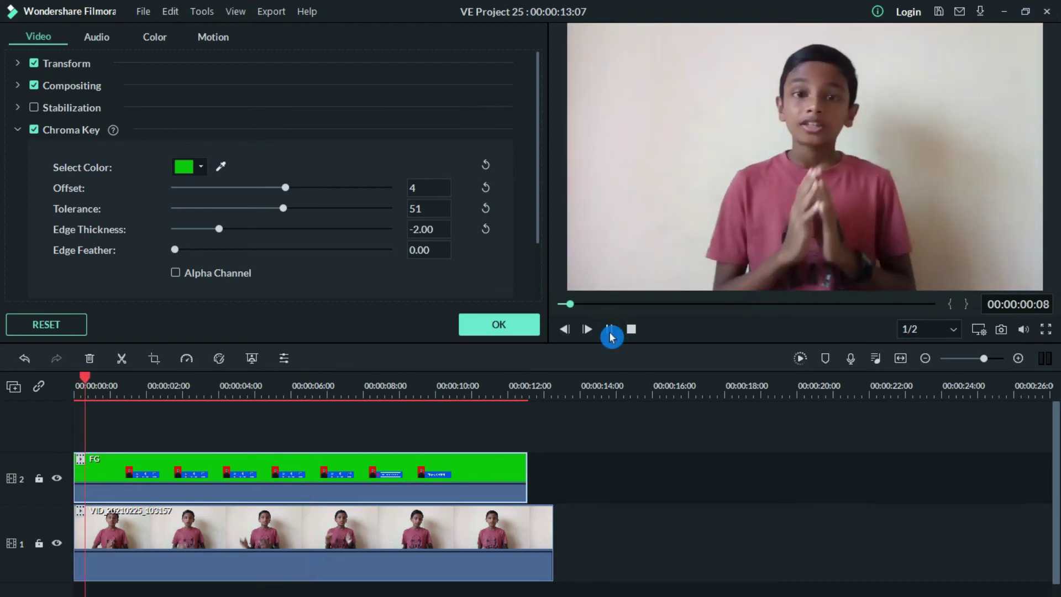